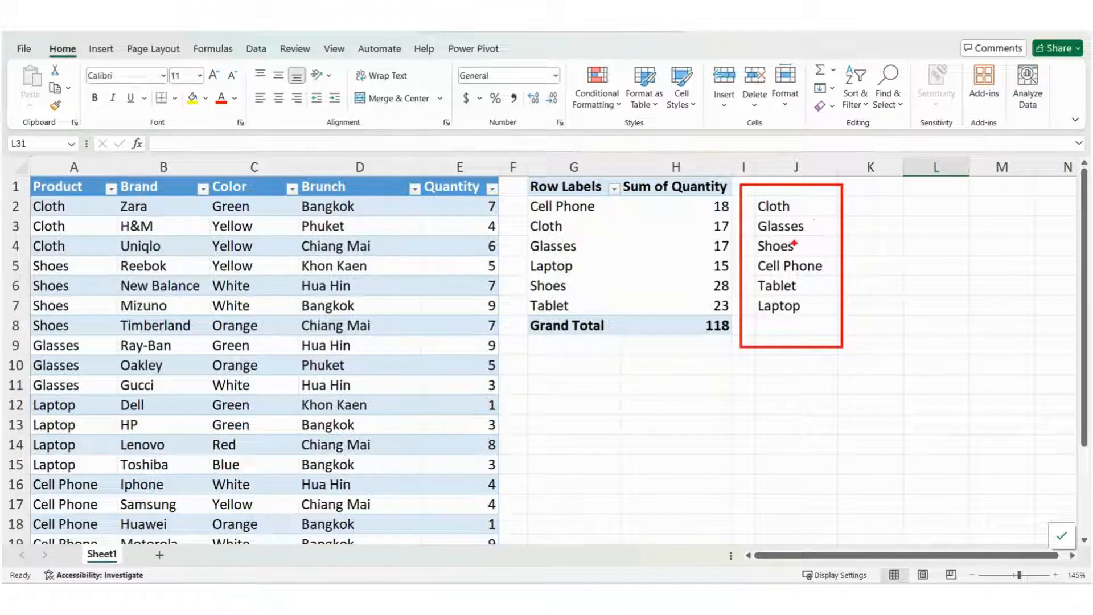
pyautogui.moveTo(749, 257)
pyautogui.mouseDown()
pyautogui.moveTo(834, 256)
pyautogui.moveTo(861, 226)
pyautogui.mouseUp()
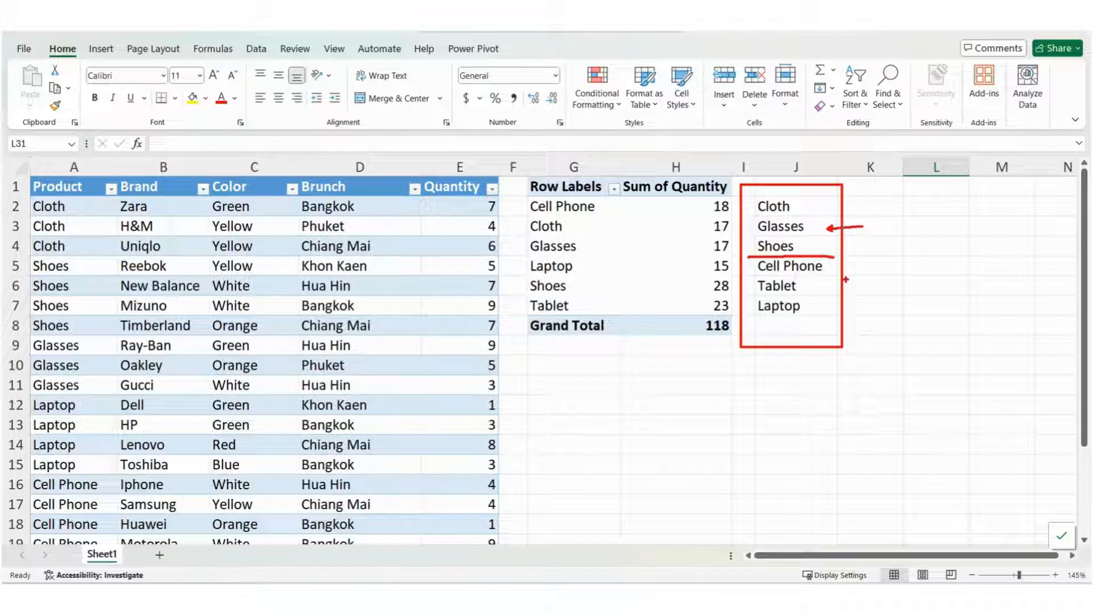
pyautogui.moveTo(824, 291); pyautogui.dragTo(864, 282)
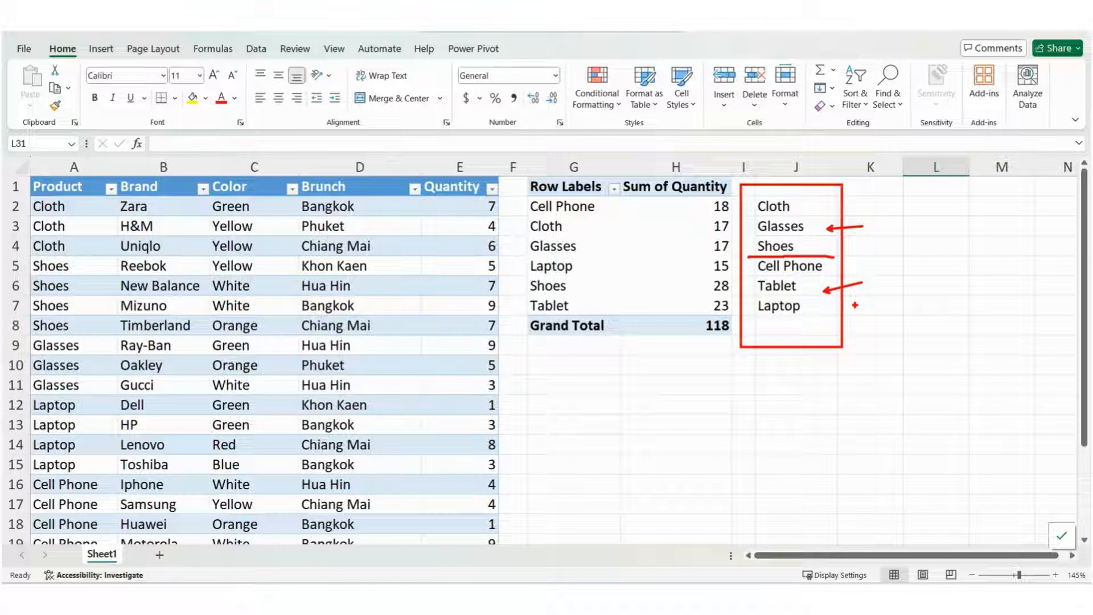
pyautogui.press('Escape')
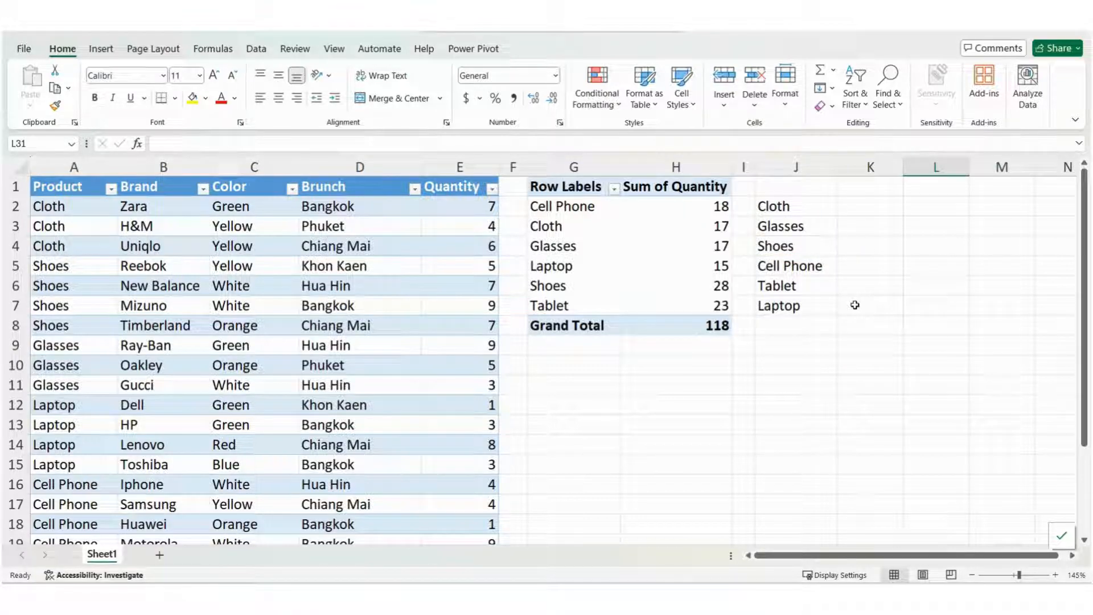
pyautogui.click(694, 378)
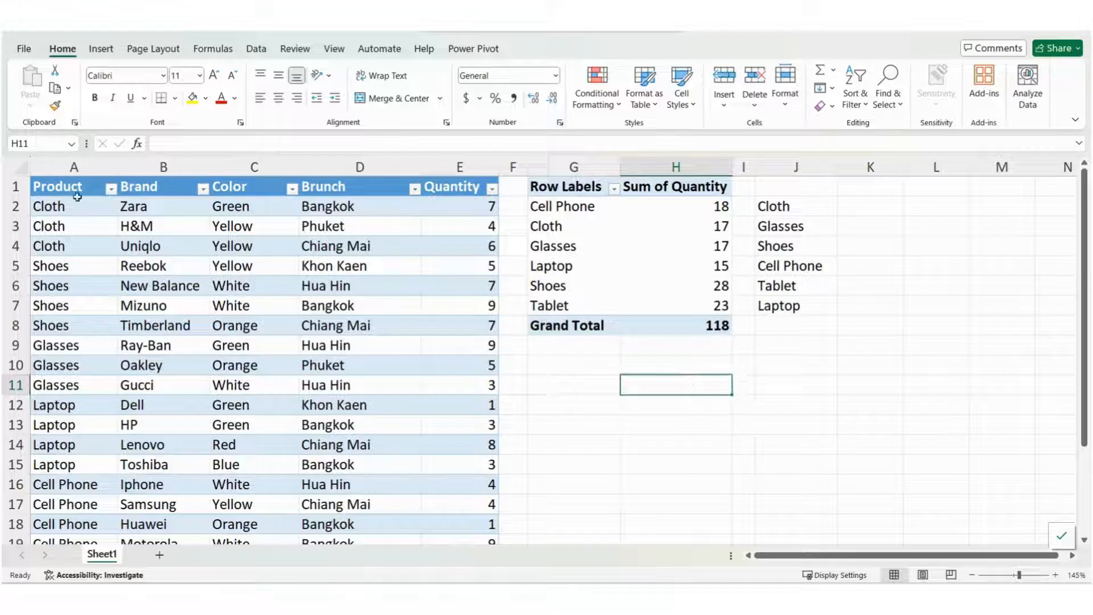
# Open the custom lists editor from the General section of Excel's advanced options.
pyautogui.click(23, 50)
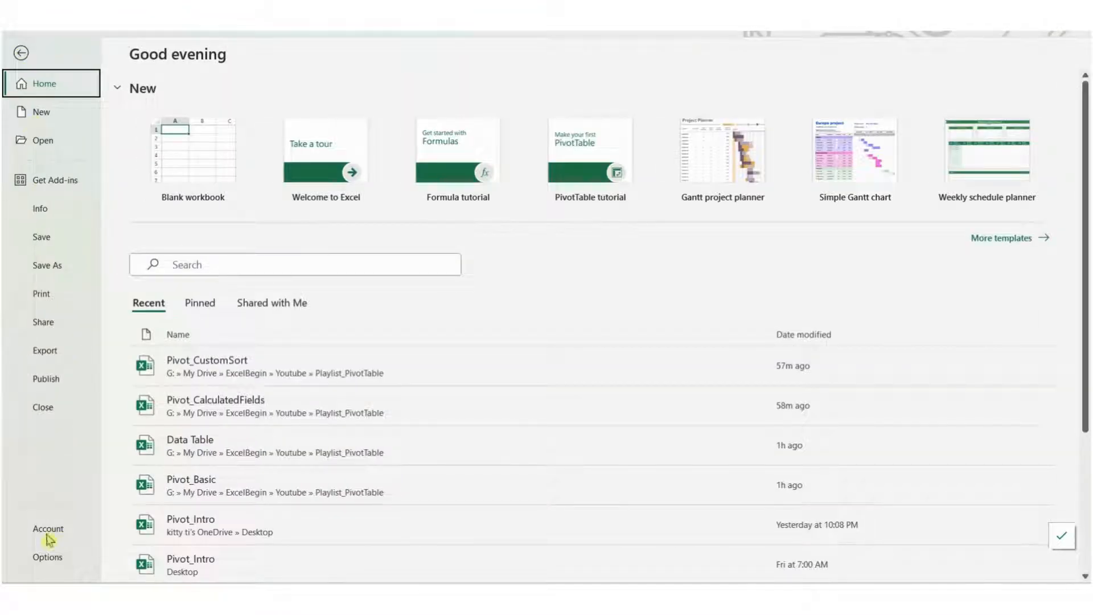
pyautogui.click(47, 557)
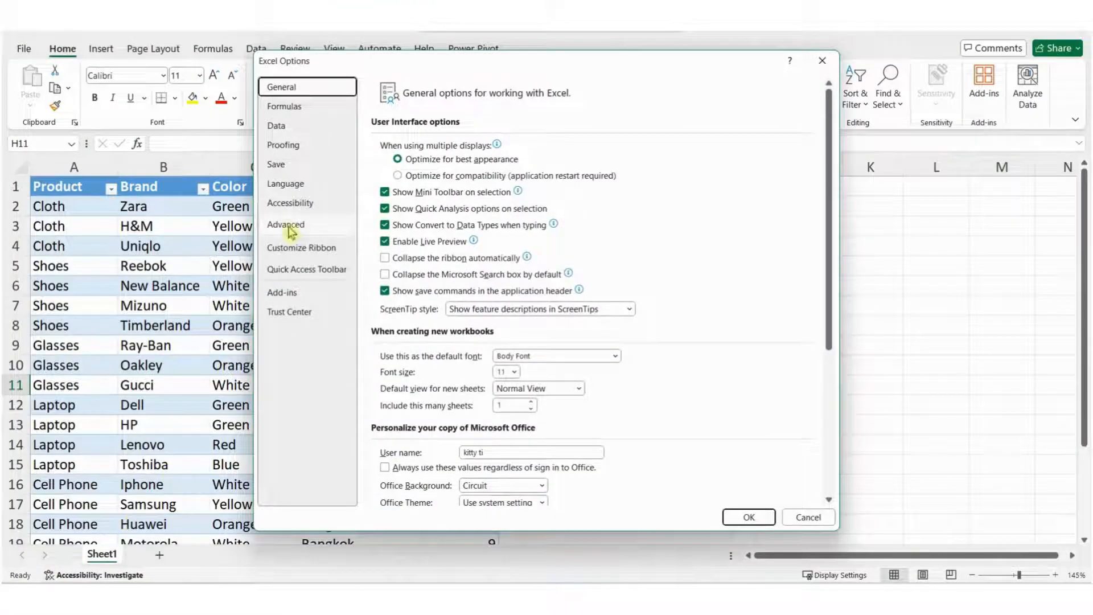
pyautogui.click(287, 228)
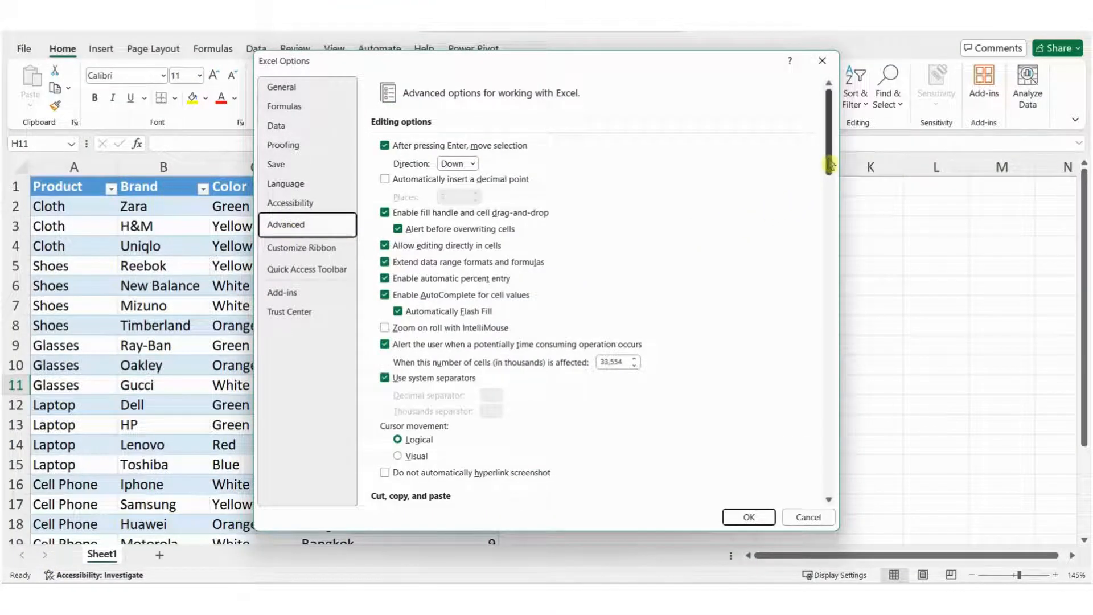
pyautogui.moveTo(830, 165); pyautogui.dragTo(837, 504)
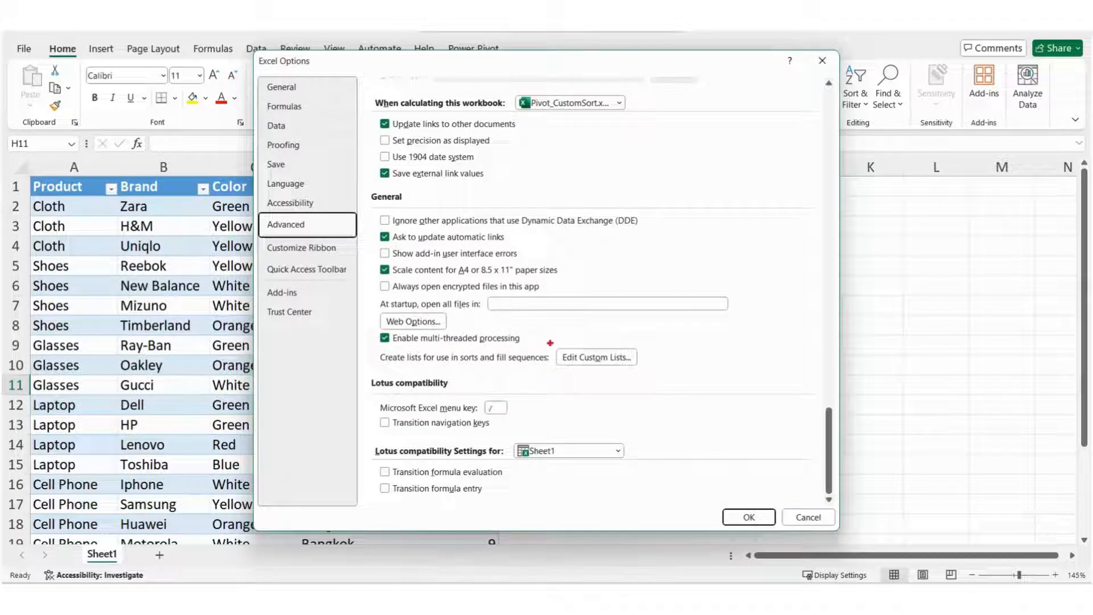
pyautogui.moveTo(547, 340)
pyautogui.mouseDown()
pyautogui.moveTo(553, 356)
pyautogui.moveTo(651, 376)
pyautogui.mouseUp()
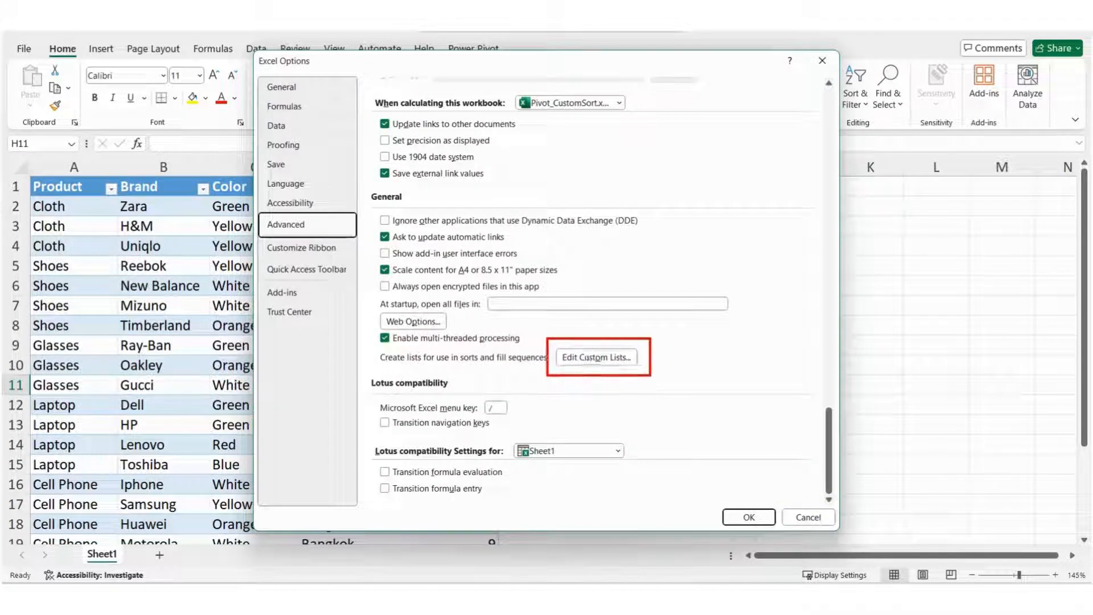
pyautogui.click(623, 362)
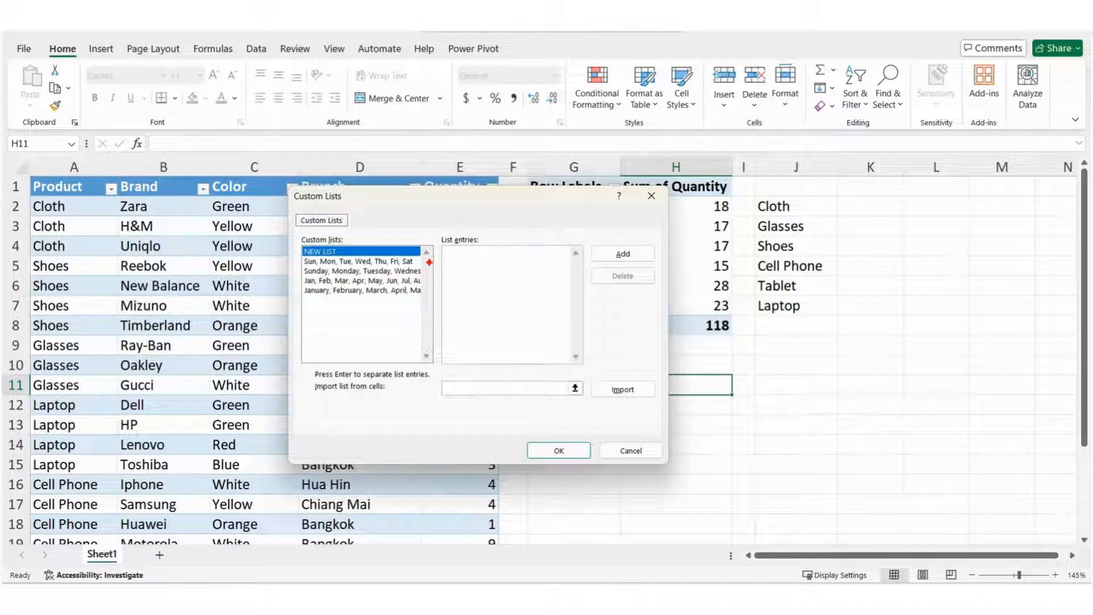
pyautogui.moveTo(429, 262)
pyautogui.mouseDown()
pyautogui.moveTo(447, 255)
pyautogui.moveTo(443, 278)
pyautogui.moveTo(451, 274)
pyautogui.mouseUp()
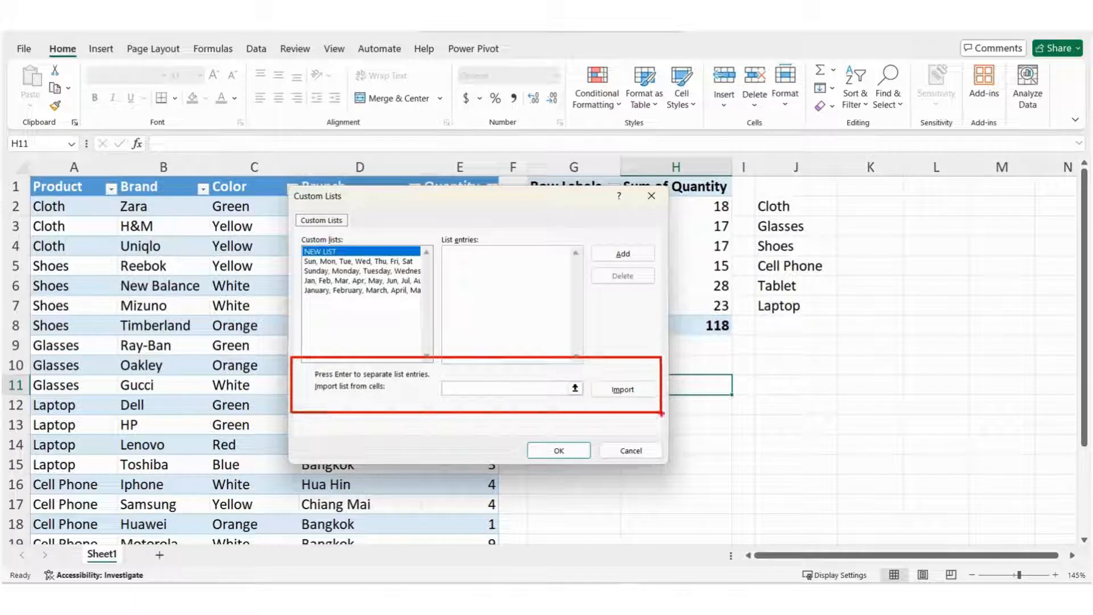
# Import the product order in cells J2:J7 as a new custom list and save the options.
pyautogui.click(575, 390)
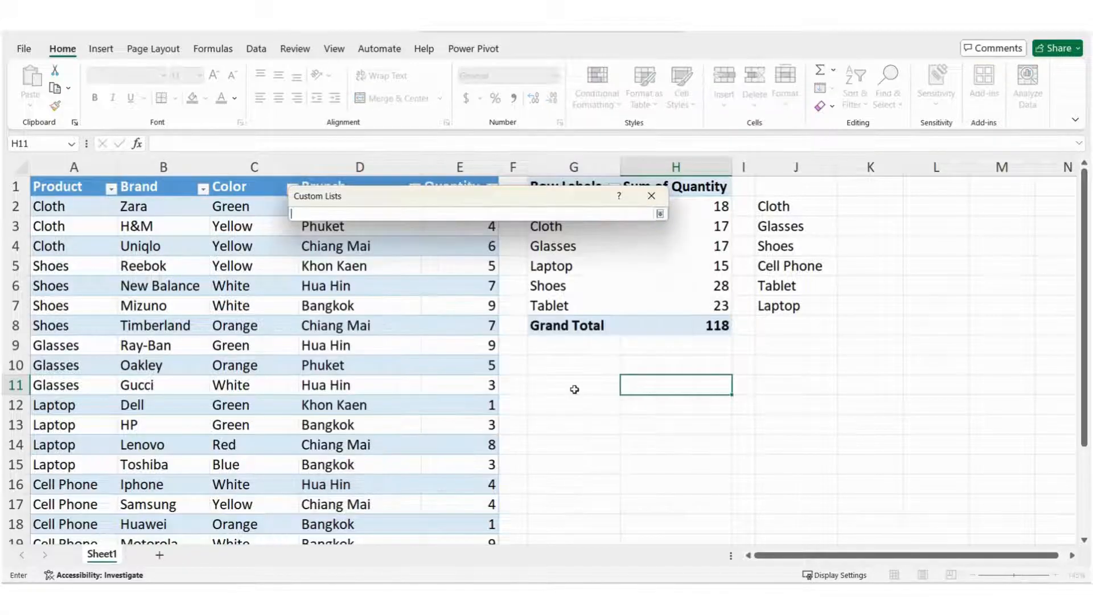
pyautogui.moveTo(798, 208); pyautogui.dragTo(797, 305)
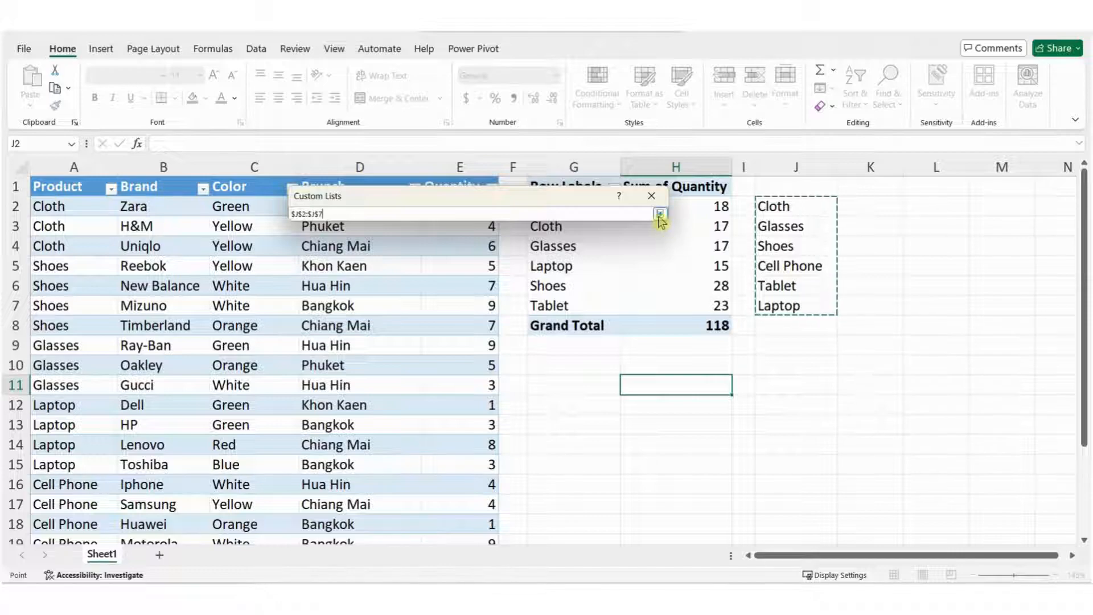
pyautogui.click(660, 215)
pyautogui.click(625, 392)
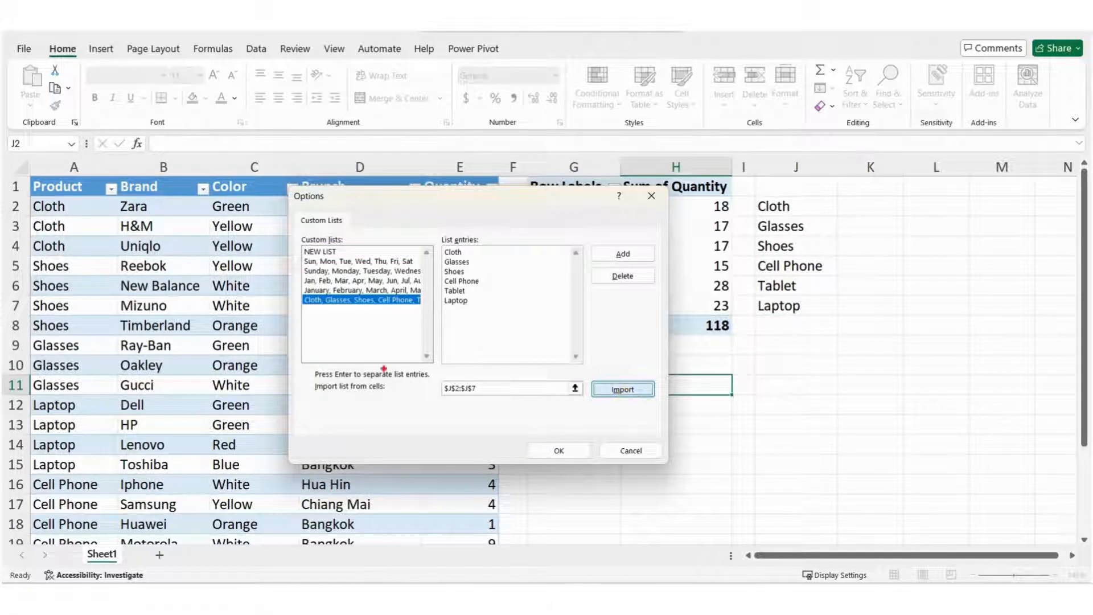
pyautogui.moveTo(295, 290)
pyautogui.mouseDown()
pyautogui.moveTo(311, 307)
pyautogui.moveTo(426, 314)
pyautogui.mouseUp()
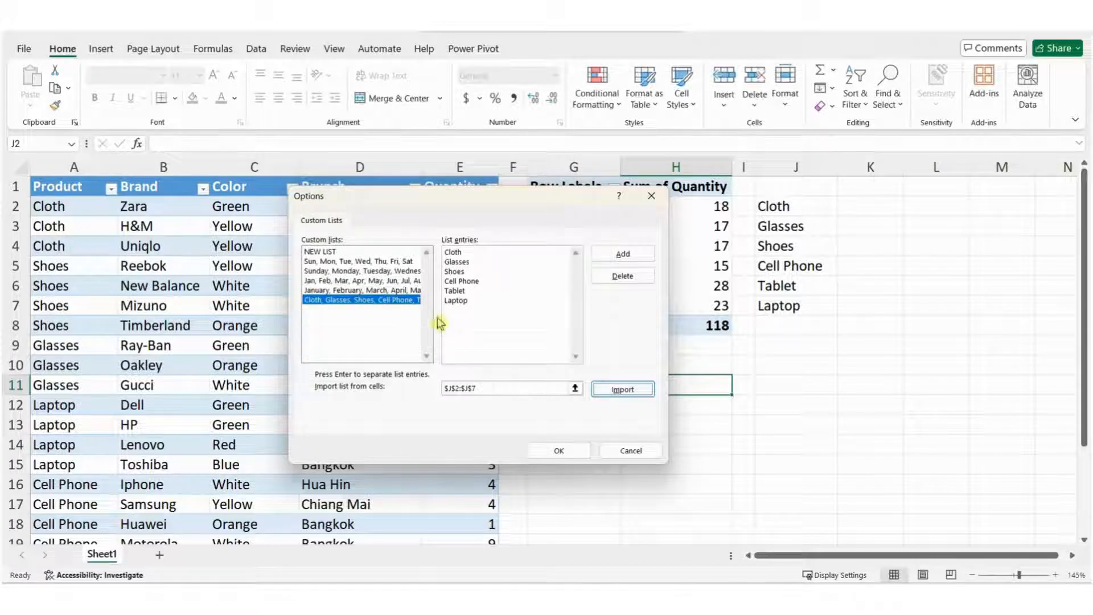
pyautogui.click(555, 448)
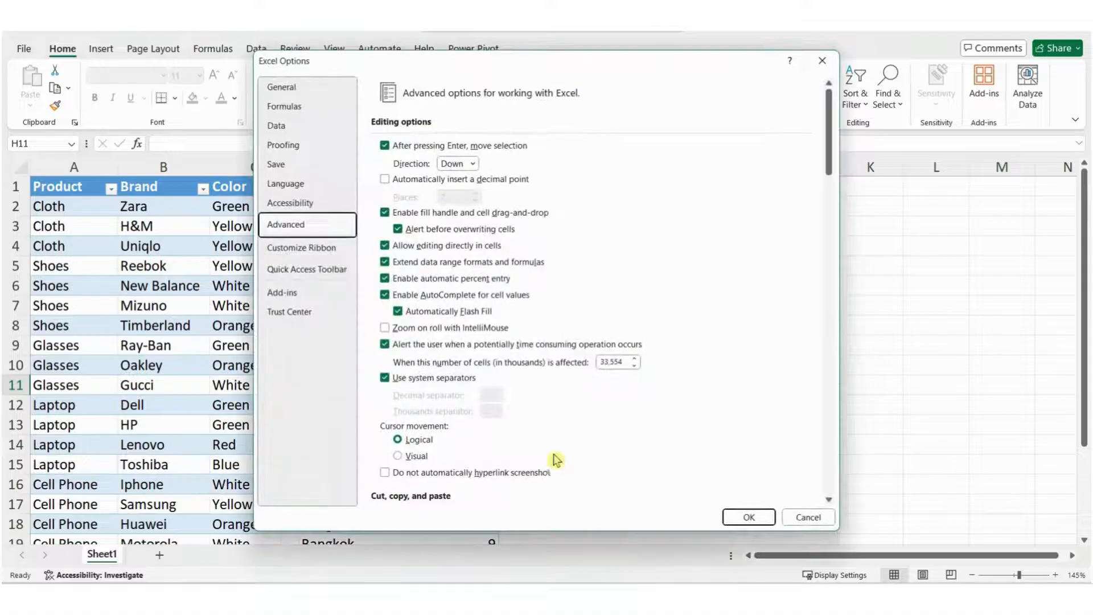
pyautogui.click(748, 518)
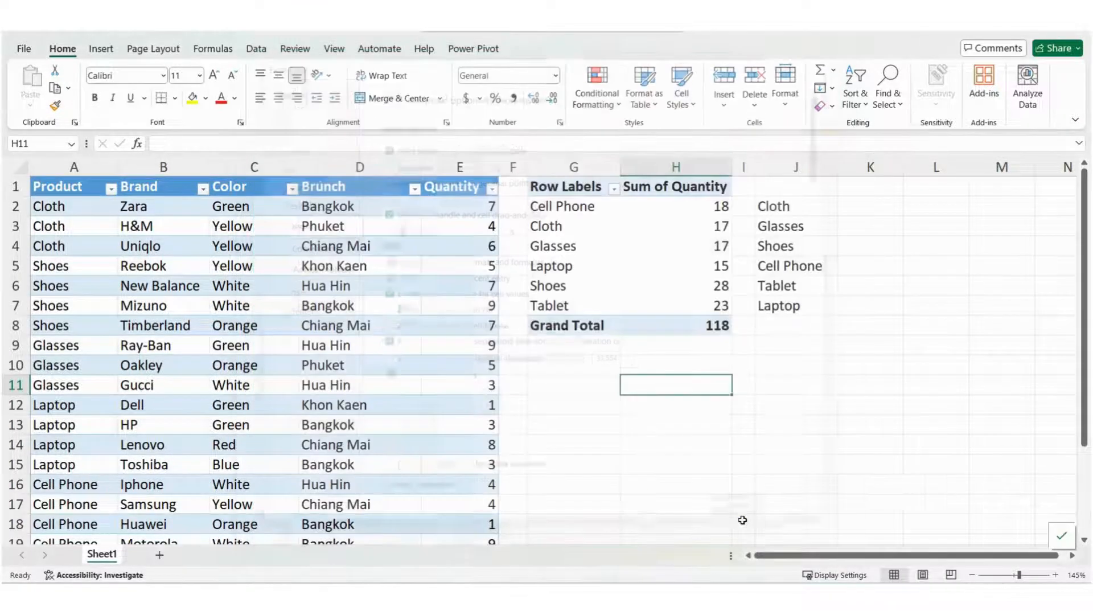
pyautogui.click(869, 404)
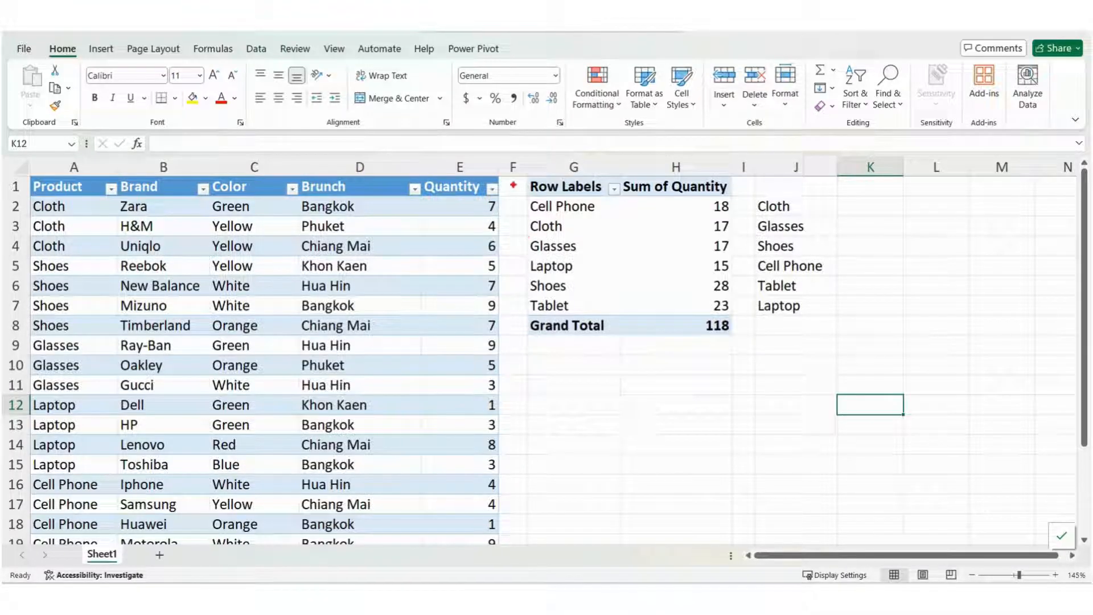
pyautogui.moveTo(513, 185)
pyautogui.mouseDown()
pyautogui.moveTo(543, 273)
pyautogui.moveTo(624, 318)
pyautogui.mouseUp()
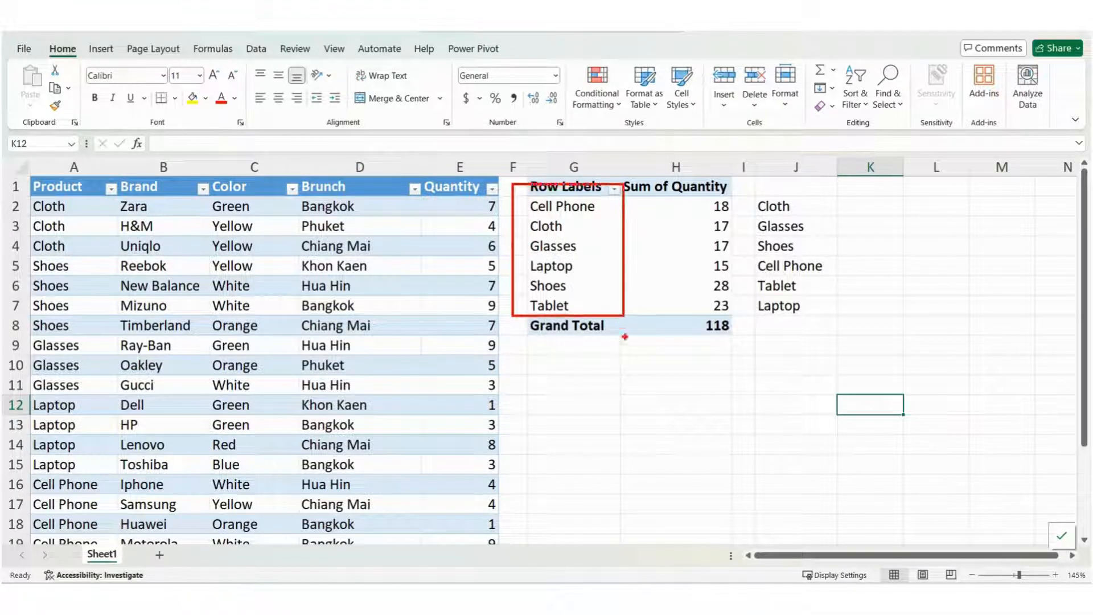
pyautogui.press('Escape')
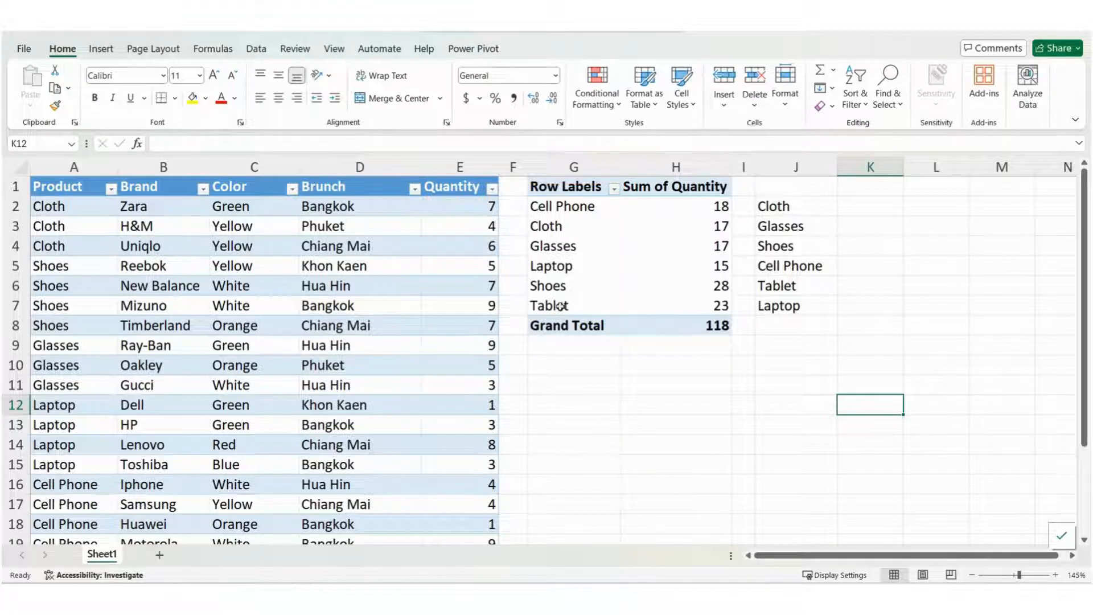
# Try to sort the pivot table's product row labels from A to Z.
pyautogui.click(581, 232)
pyautogui.rightClick(580, 229)
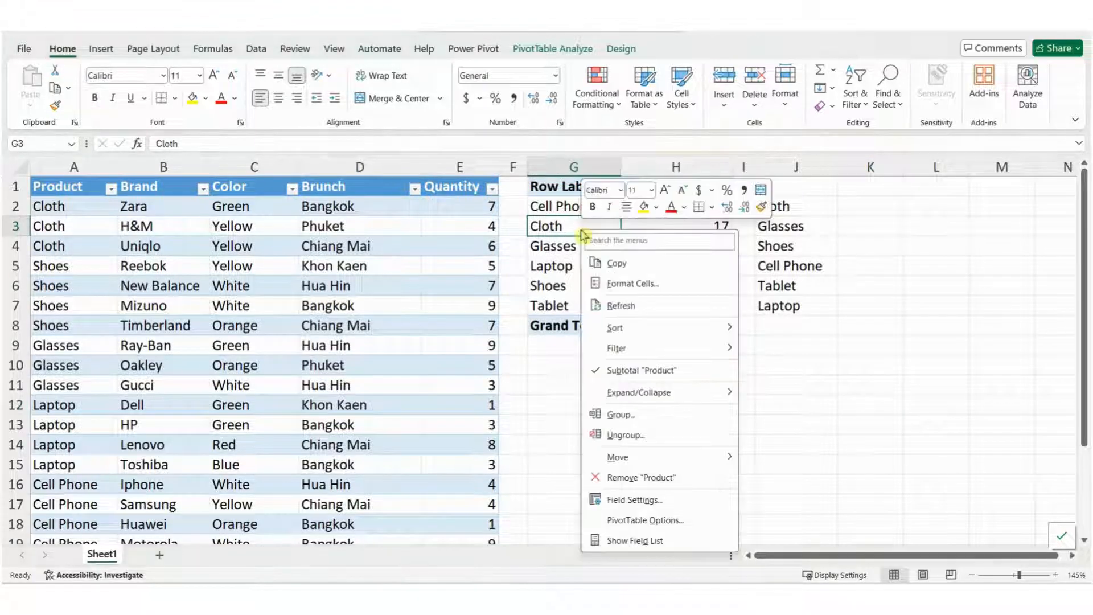
pyautogui.moveTo(622, 329)
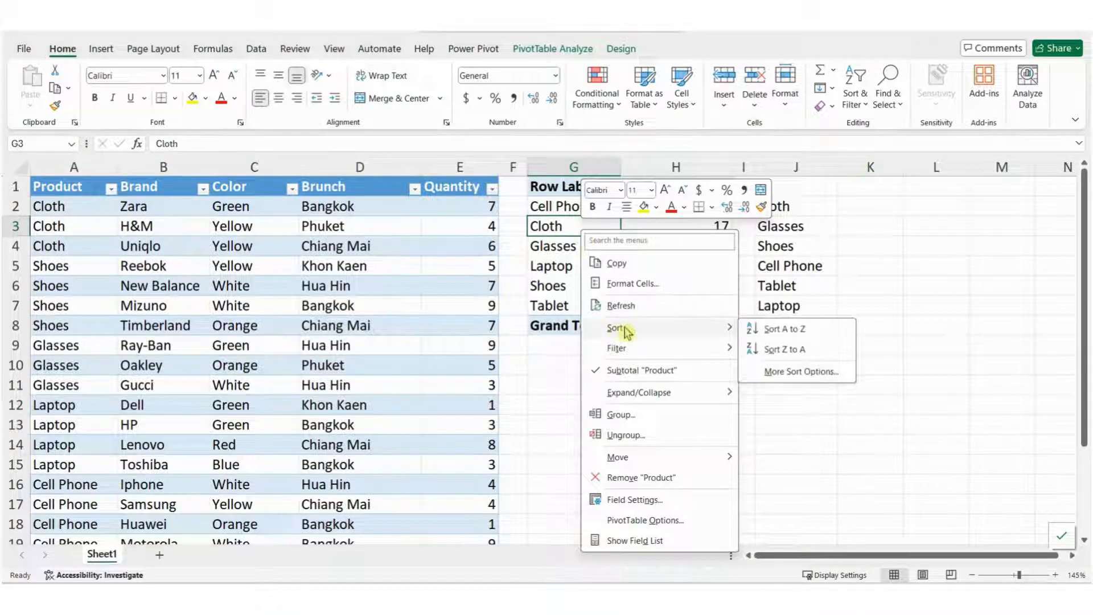
pyautogui.click(781, 336)
pyautogui.click(611, 424)
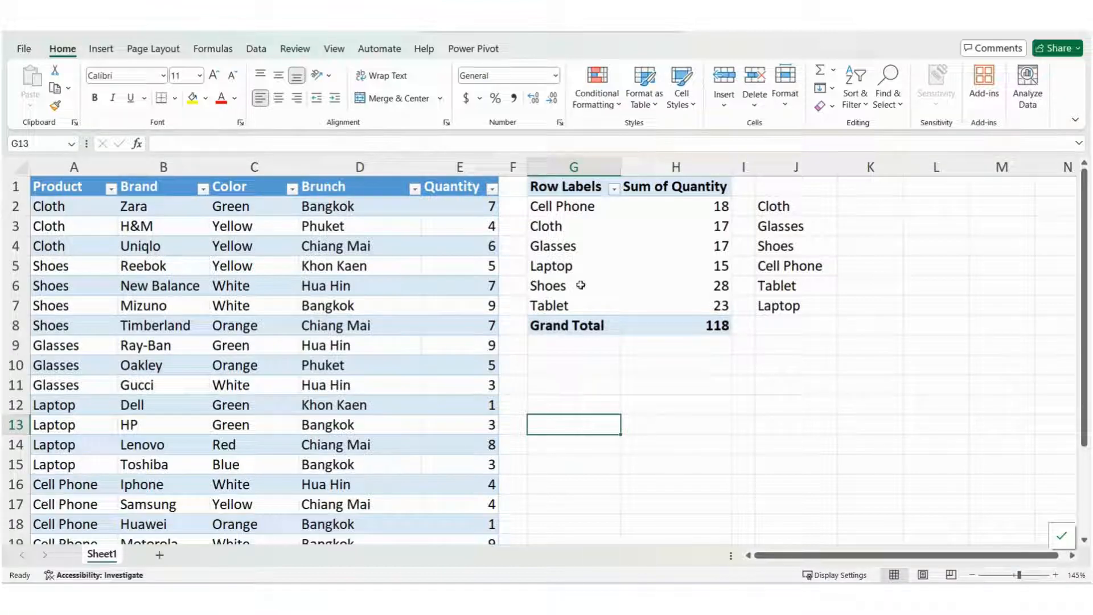
# Enable automatic sorting on every report update for the pivot table's Product field.
pyautogui.click(586, 228)
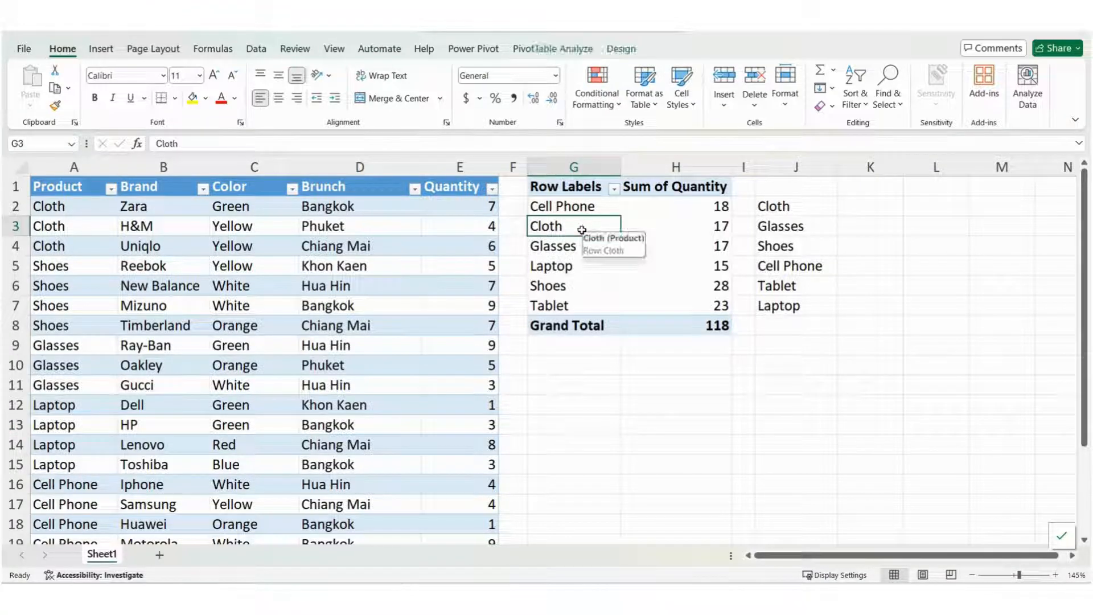
pyautogui.rightClick(583, 232)
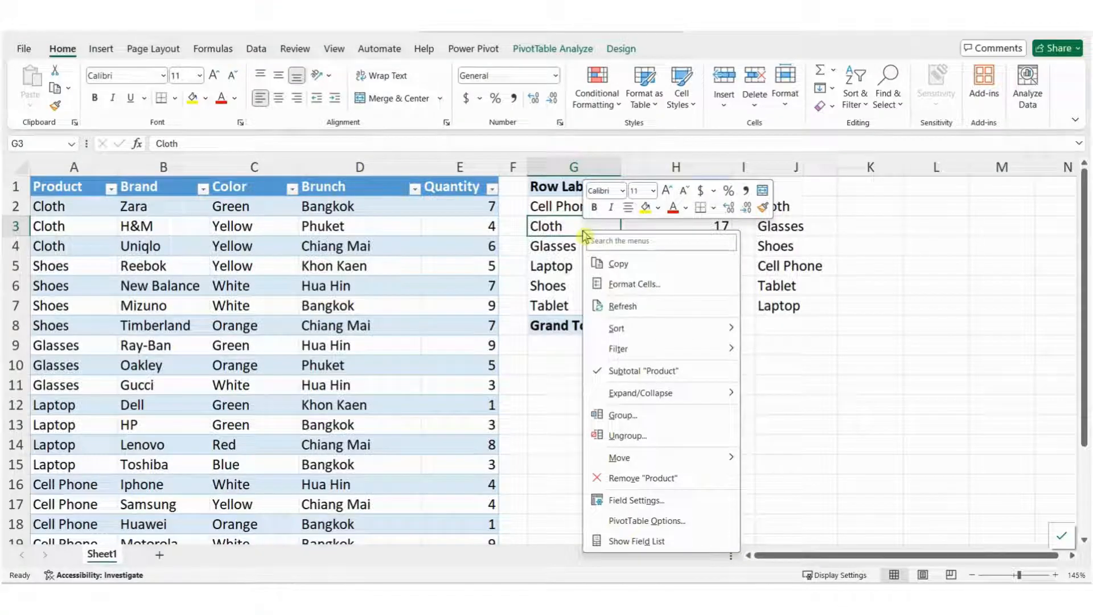
pyautogui.moveTo(628, 329)
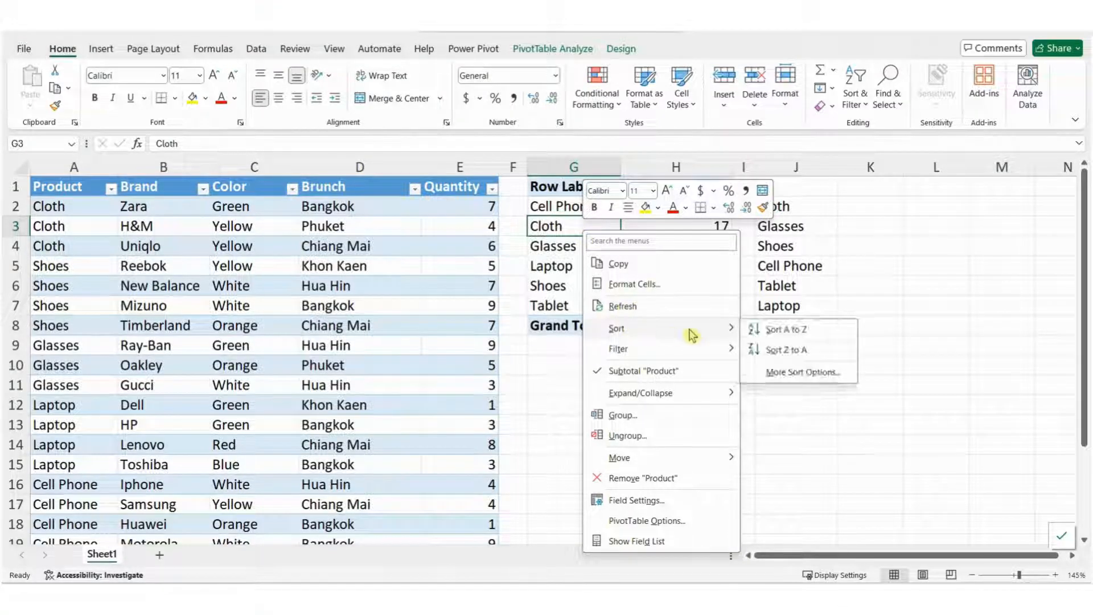
pyautogui.click(796, 380)
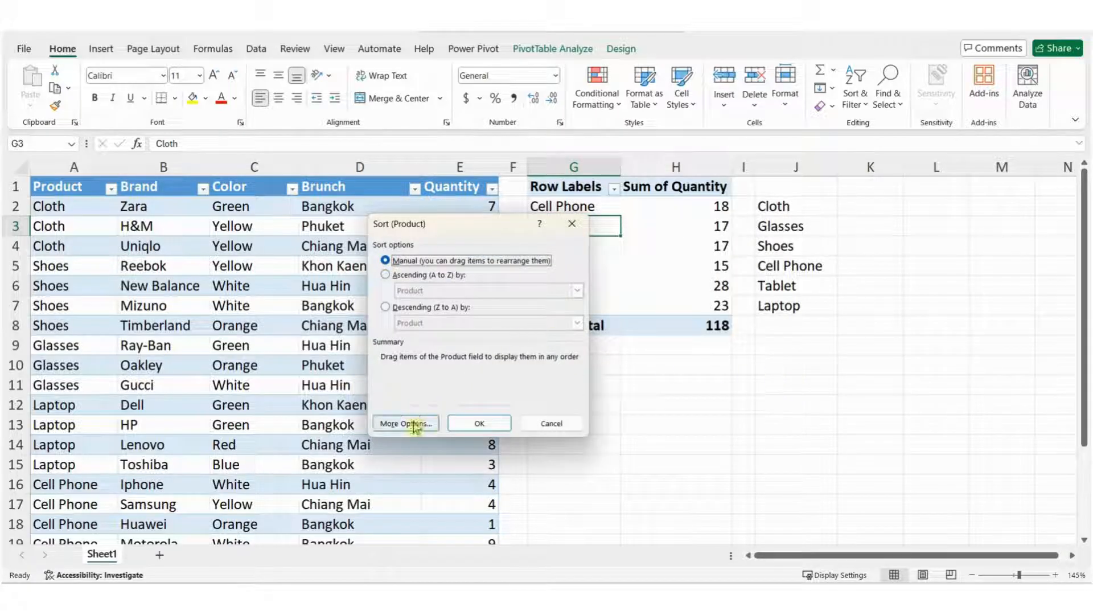
pyautogui.click(414, 424)
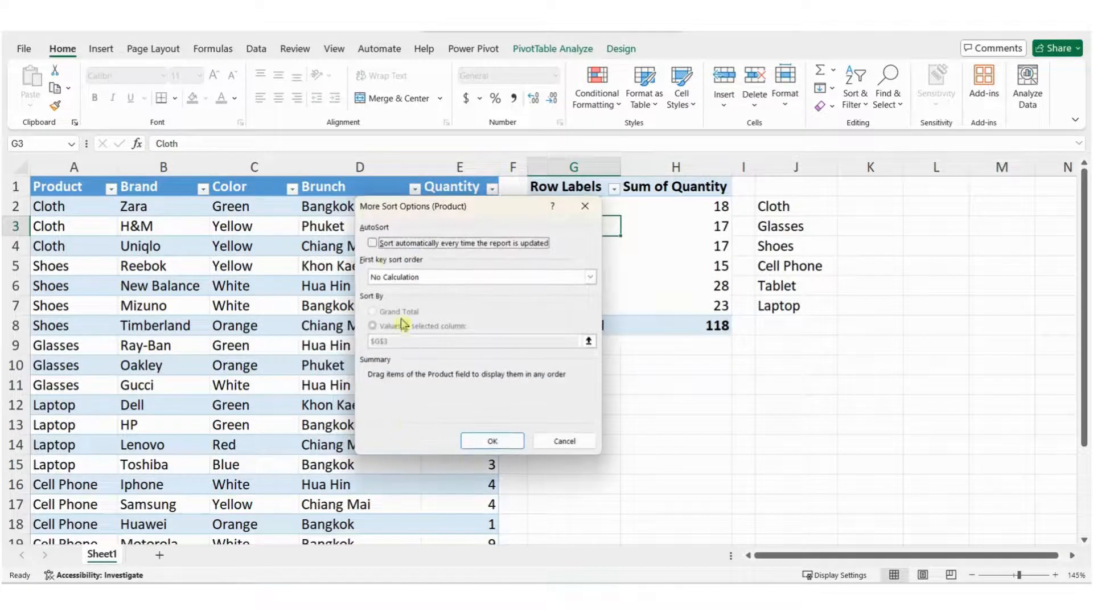
pyautogui.click(372, 243)
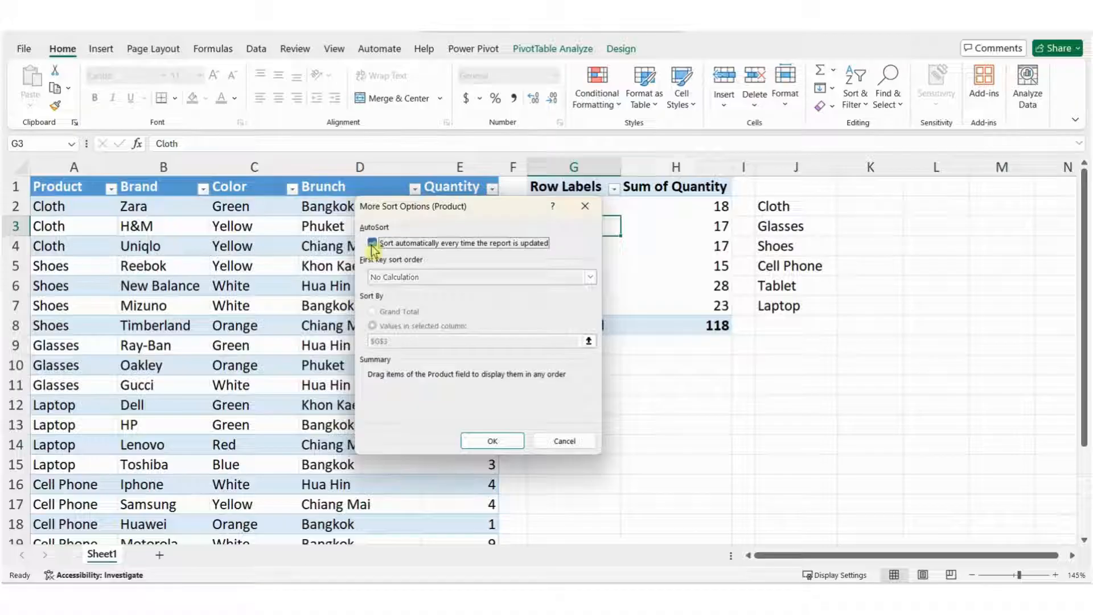
pyautogui.moveTo(355, 218)
pyautogui.mouseDown()
pyautogui.moveTo(489, 252)
pyautogui.moveTo(565, 252)
pyautogui.mouseUp()
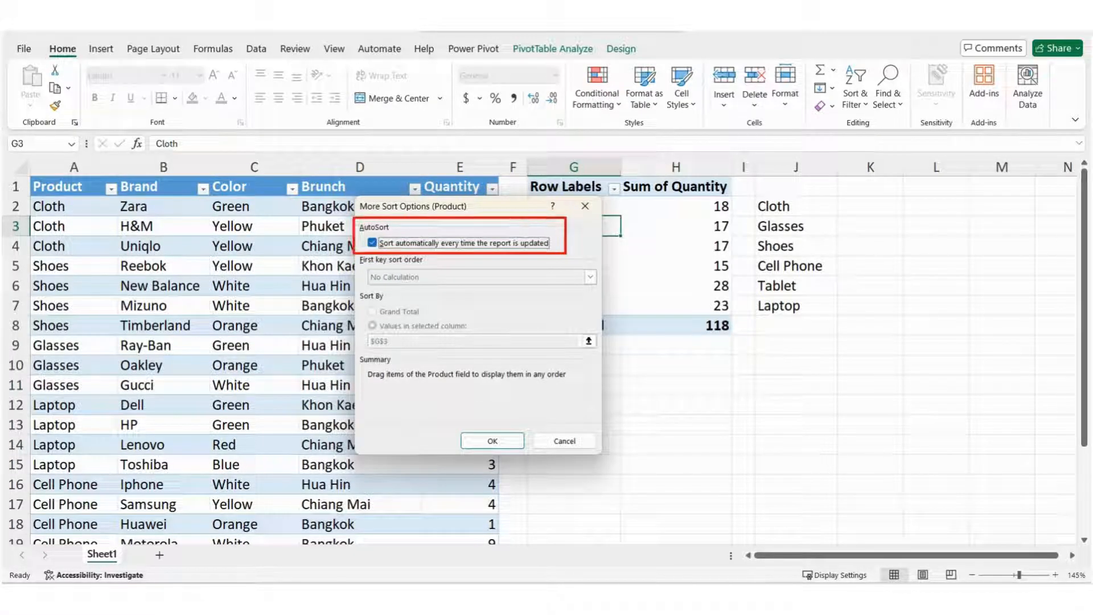
pyautogui.click(504, 442)
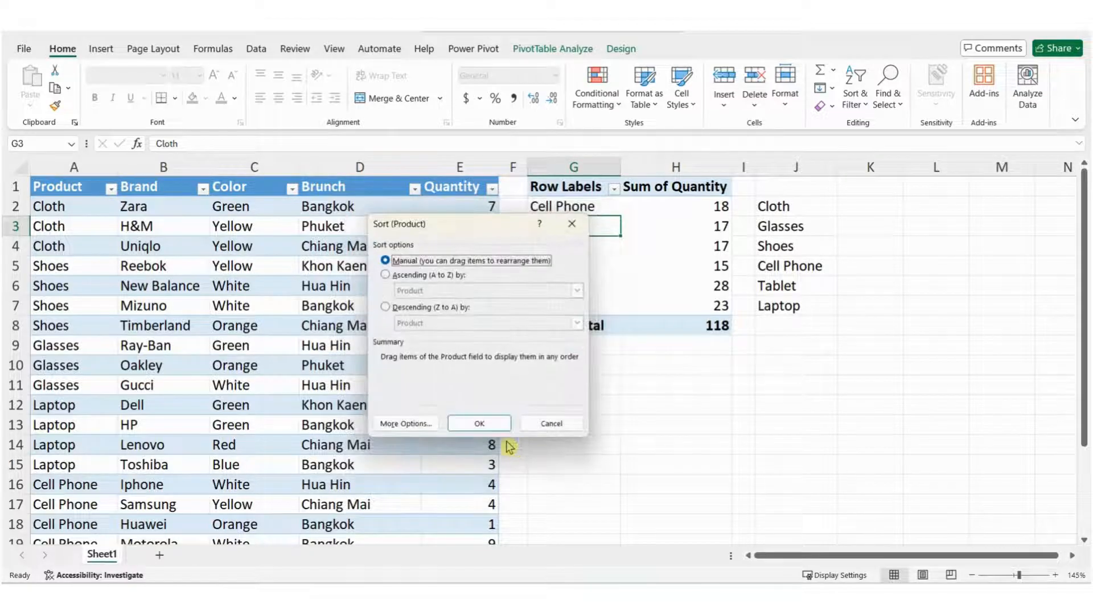
pyautogui.click(480, 423)
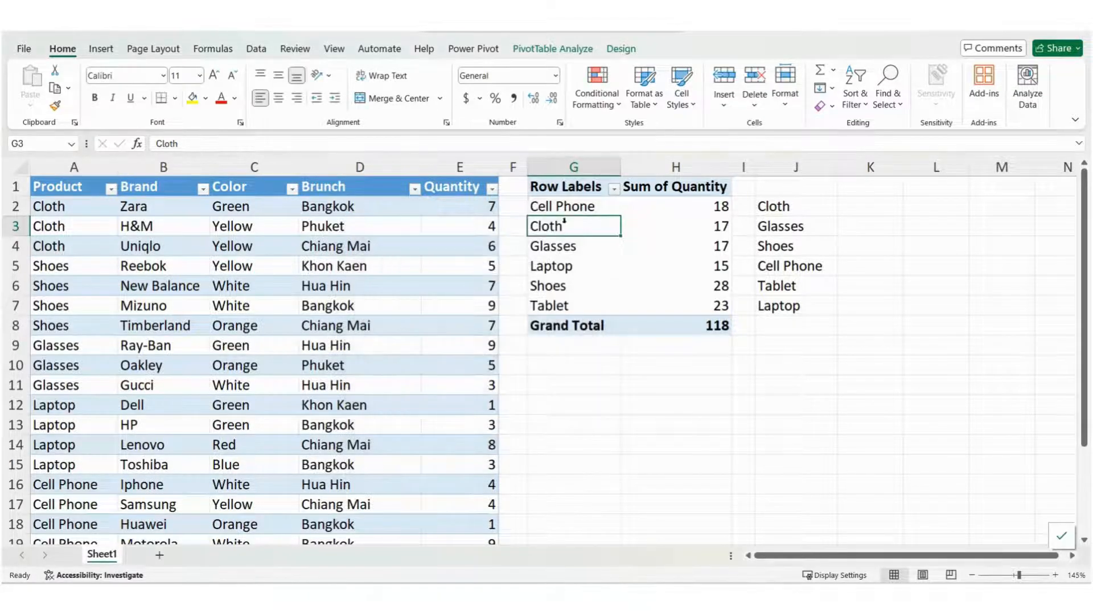
# Sort the pivot table's Product row labels A to Z so they follow the custom list order.
pyautogui.rightClick(574, 227)
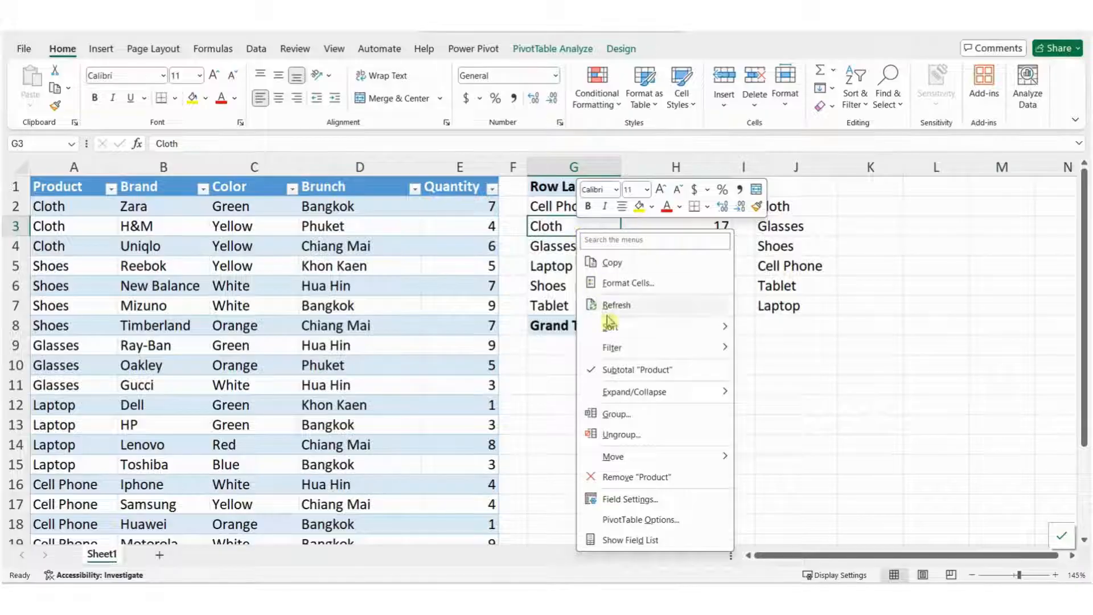
pyautogui.moveTo(613, 327)
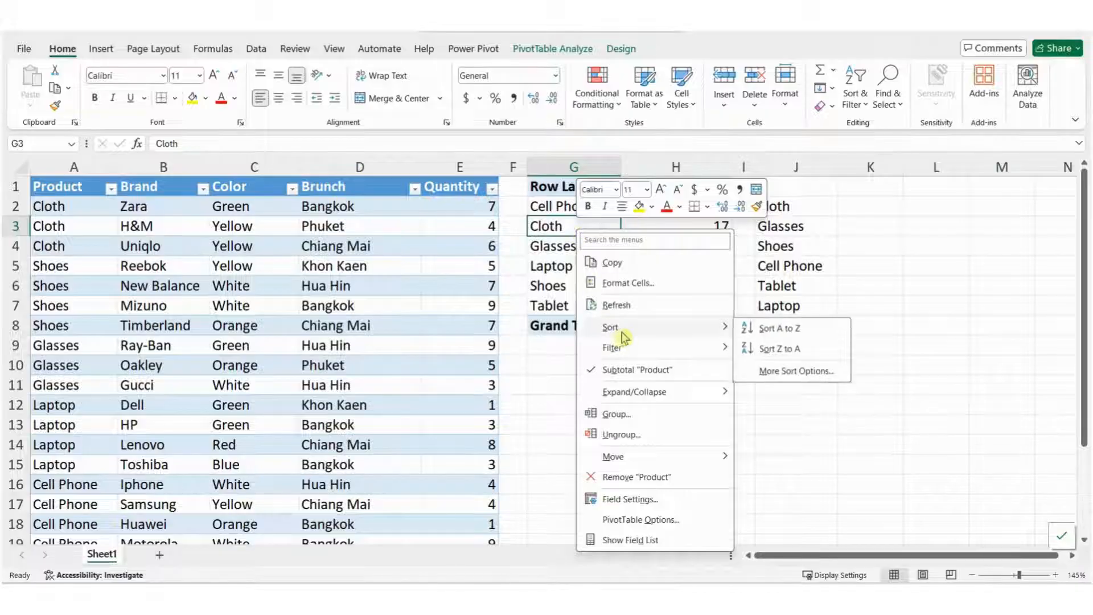
pyautogui.click(760, 332)
pyautogui.click(611, 393)
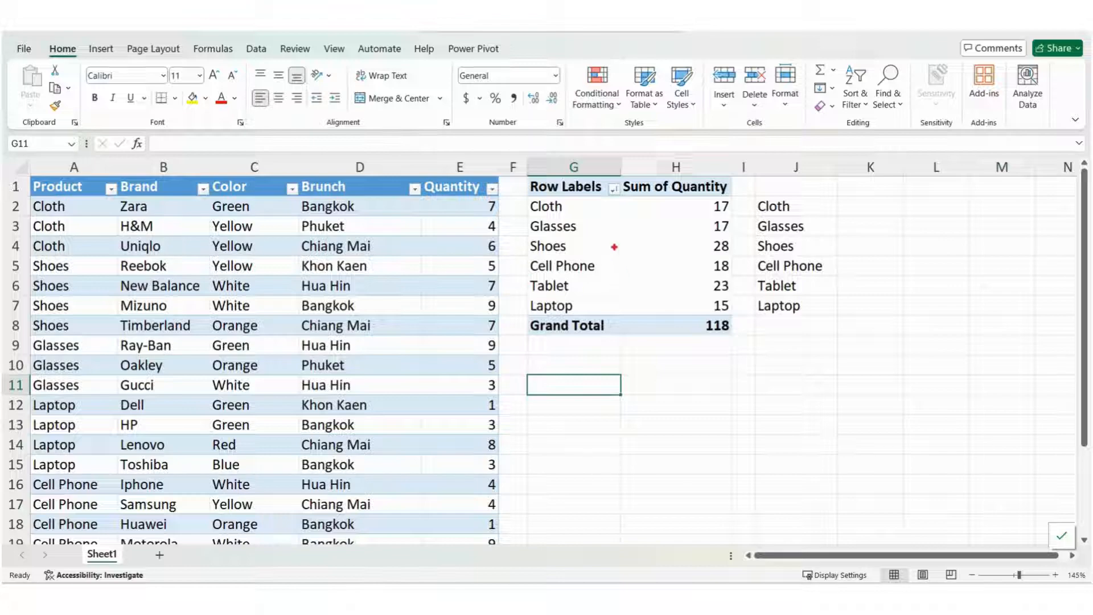
pyautogui.moveTo(521, 195)
pyautogui.mouseDown()
pyautogui.moveTo(586, 316)
pyautogui.moveTo(603, 316)
pyautogui.mouseUp()
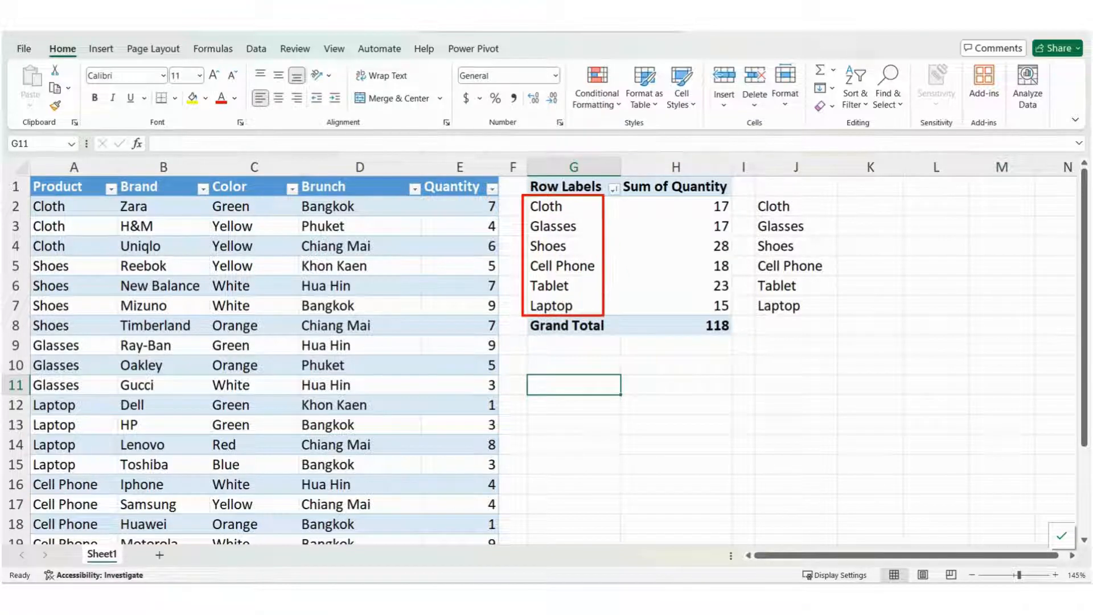
pyautogui.moveTo(751, 195)
pyautogui.mouseDown()
pyautogui.moveTo(784, 312)
pyautogui.moveTo(838, 321)
pyautogui.mouseUp()
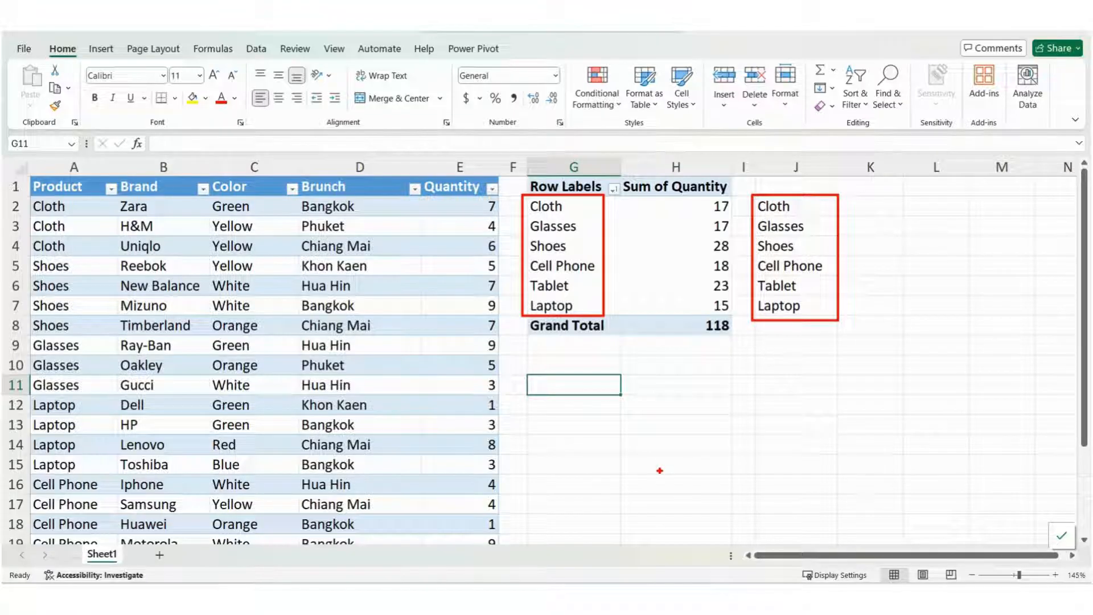
pyautogui.press('Escape')
pyautogui.click(690, 439)
# Enter "Cloth" in cell G11 and autofill it down to G16 to test the custom list.
pyautogui.click(558, 386)
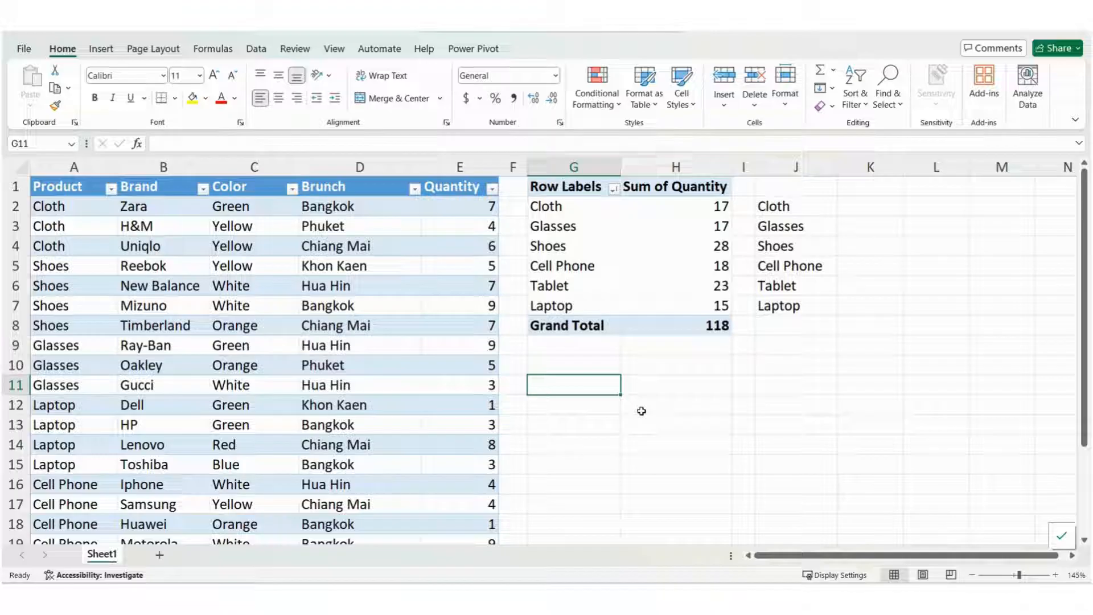
pyautogui.write('C')
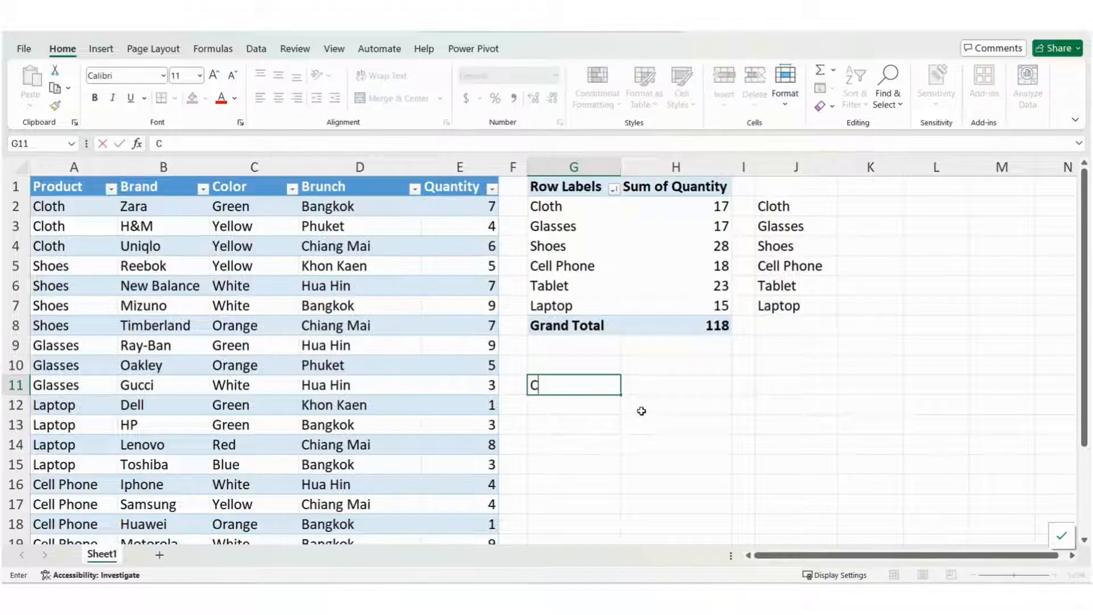
pyautogui.write('loth')
pyautogui.press('Return')
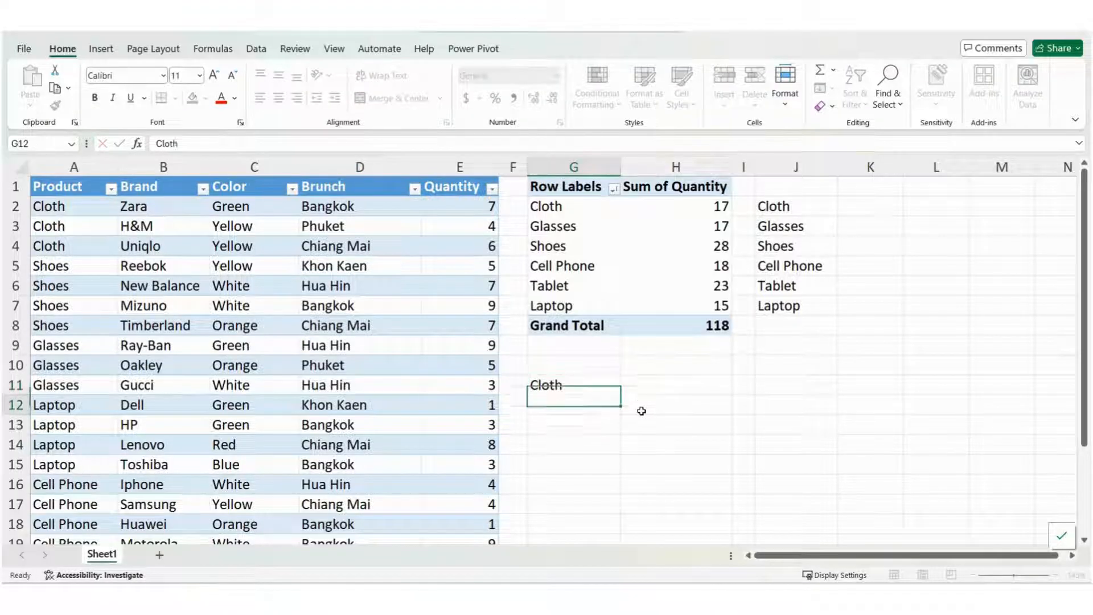
pyautogui.click(593, 384)
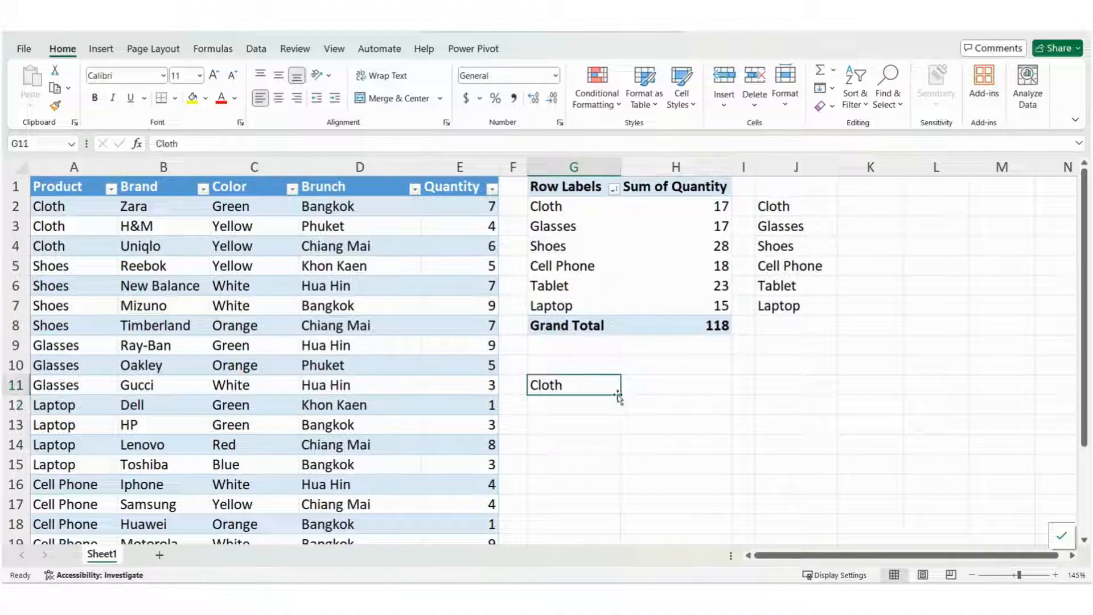
pyautogui.moveTo(620, 394); pyautogui.dragTo(610, 487)
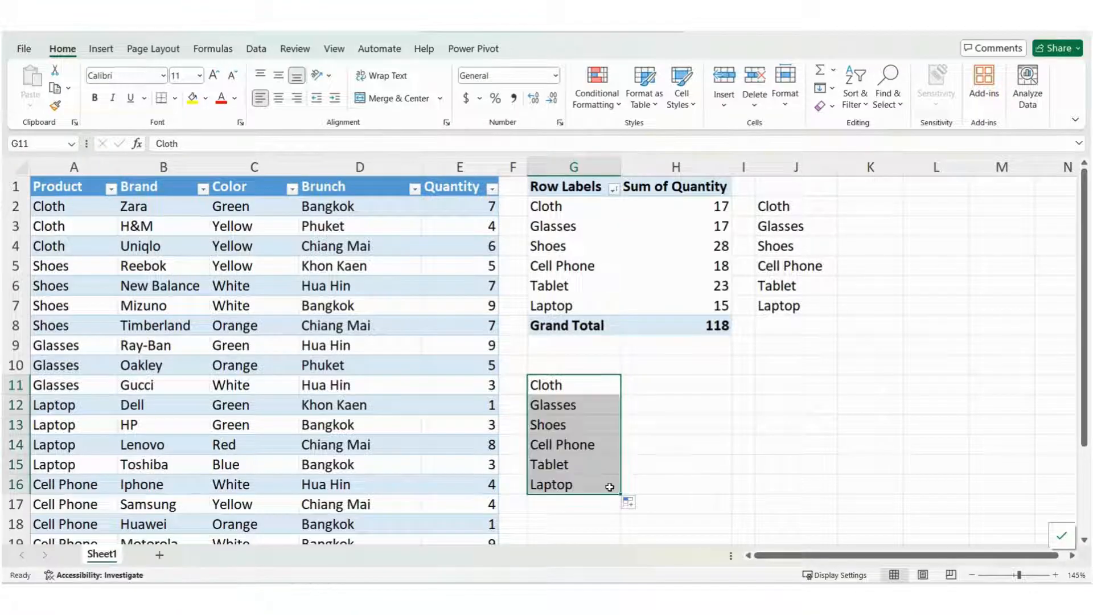
# Clear the autofilled product names from cells G11:G16 below the pivot table.
pyautogui.click(664, 386)
pyautogui.moveTo(599, 392); pyautogui.dragTo(592, 489)
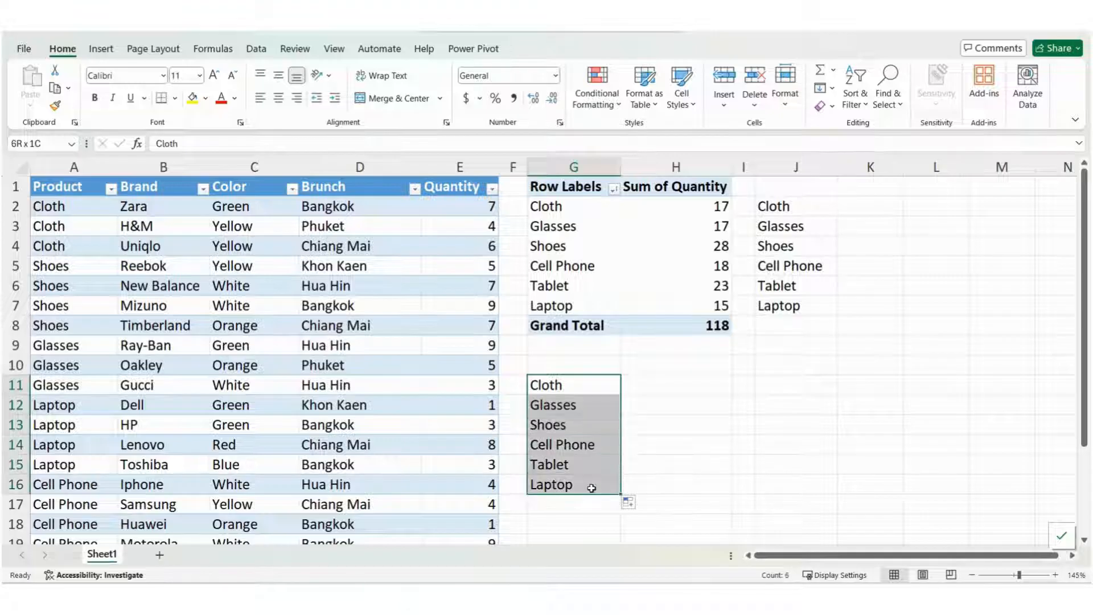
pyautogui.press('Delete')
pyautogui.click(666, 387)
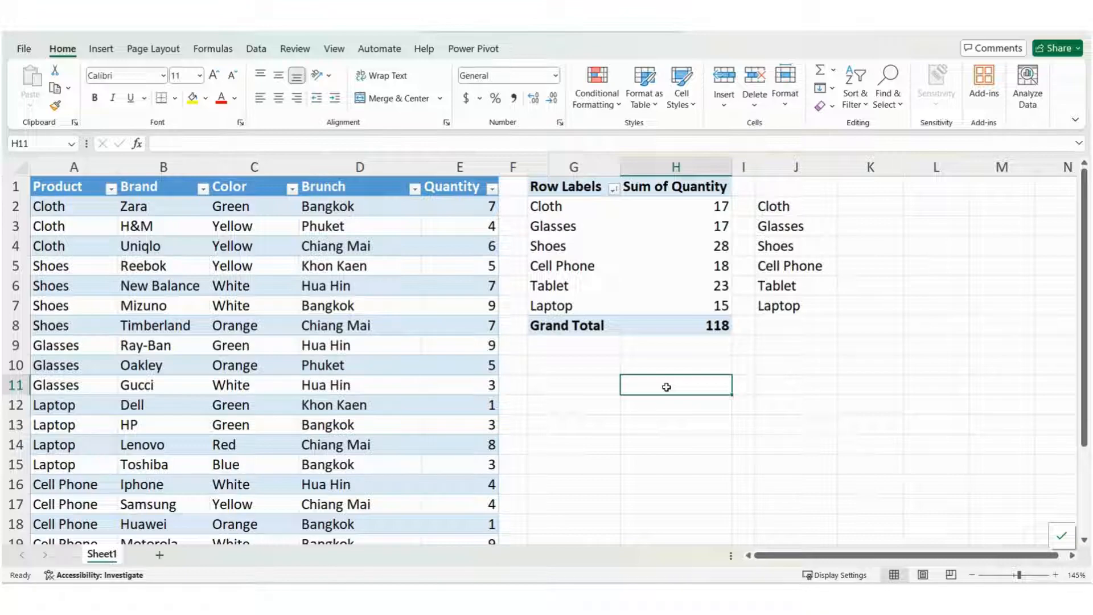
pyautogui.click(576, 444)
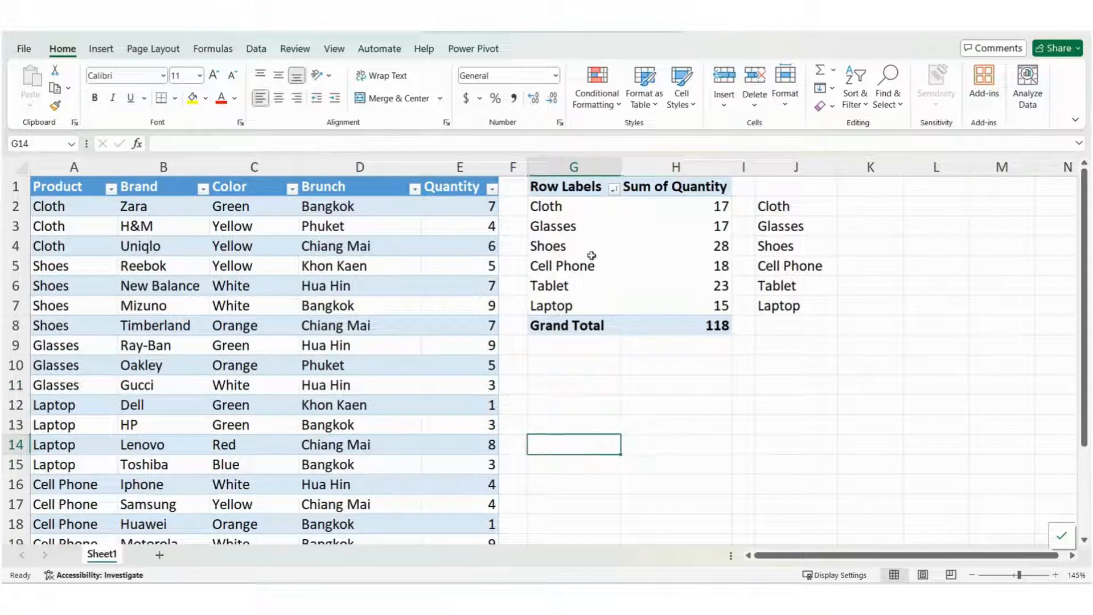
# Turn off automatic sorting on every report update for the pivot table's Product field and apply the sort settings.
pyautogui.click(584, 229)
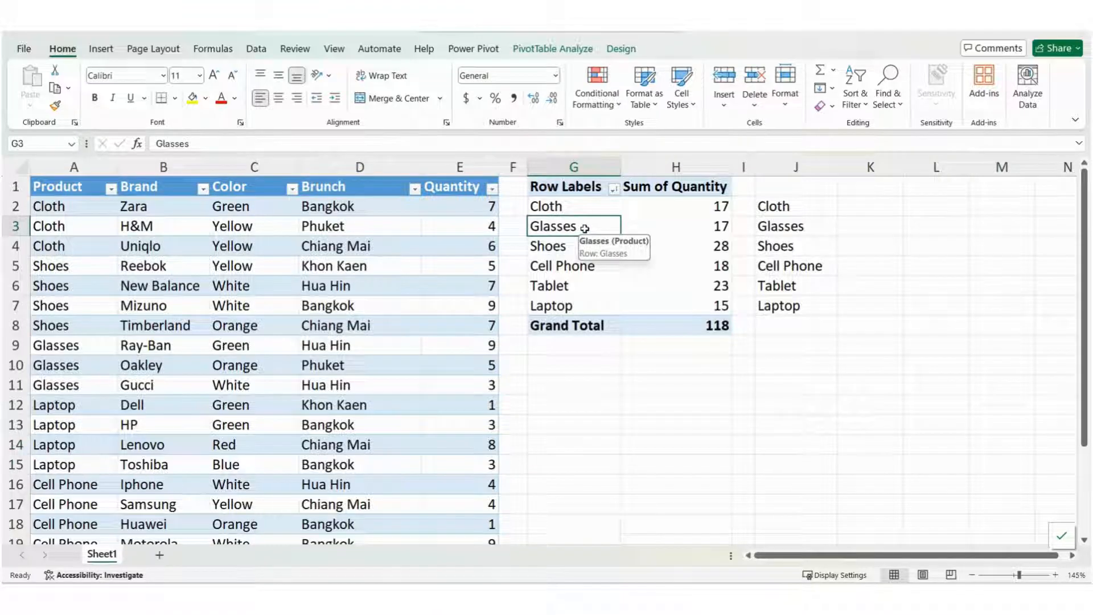
pyautogui.rightClick(585, 229)
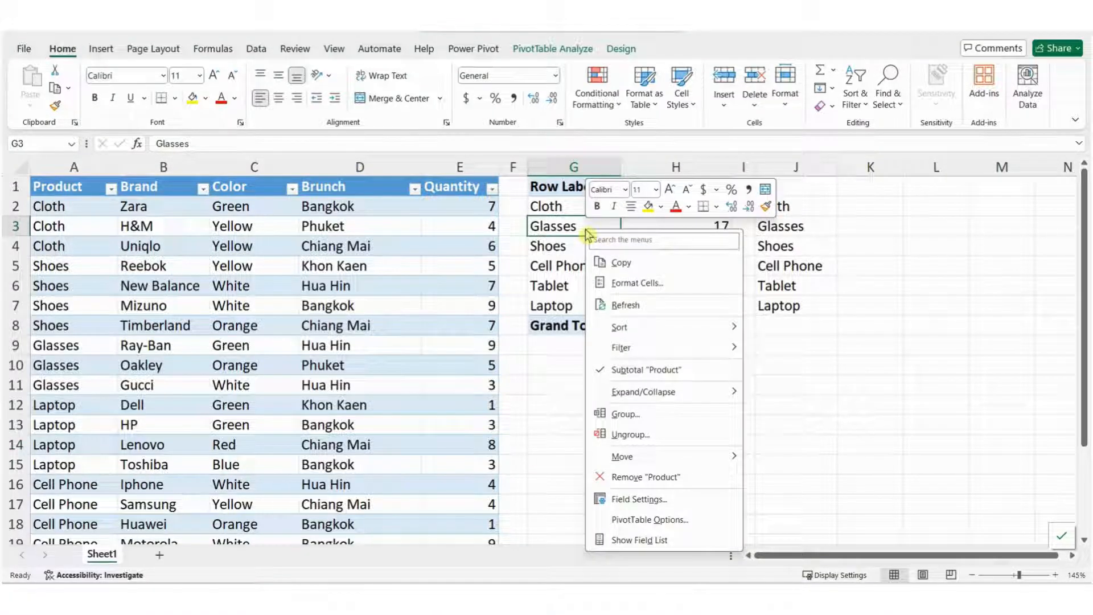
pyautogui.moveTo(658, 337)
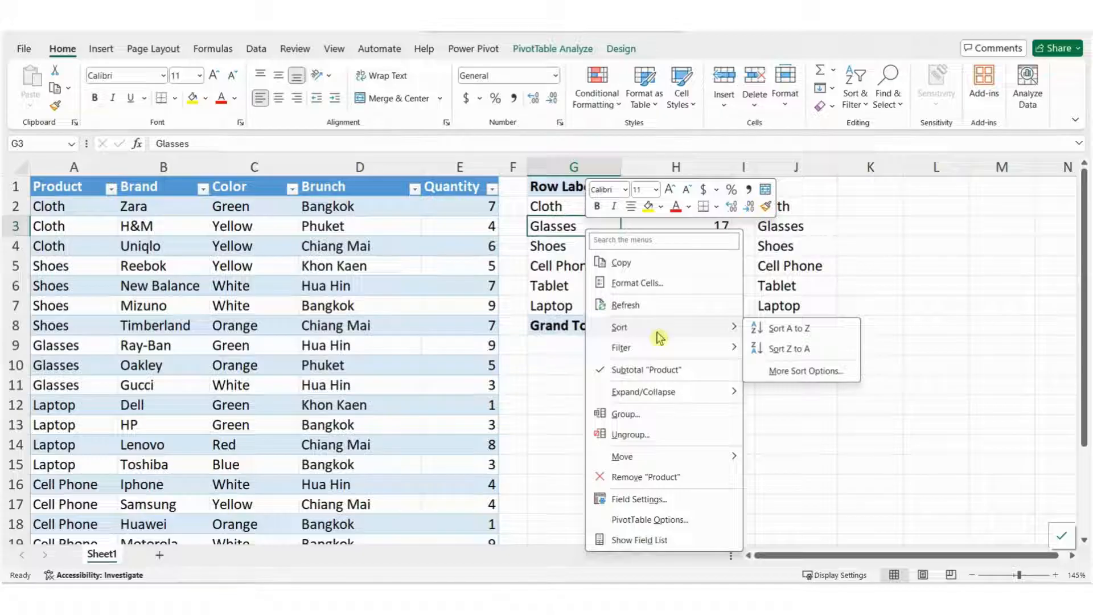
pyautogui.click(809, 373)
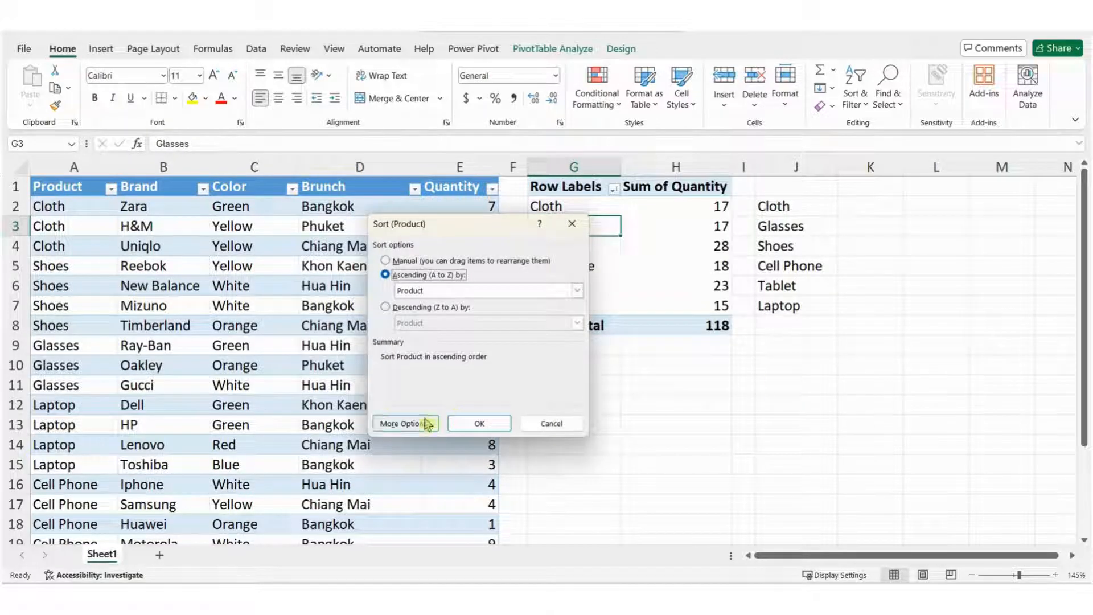
pyautogui.click(410, 429)
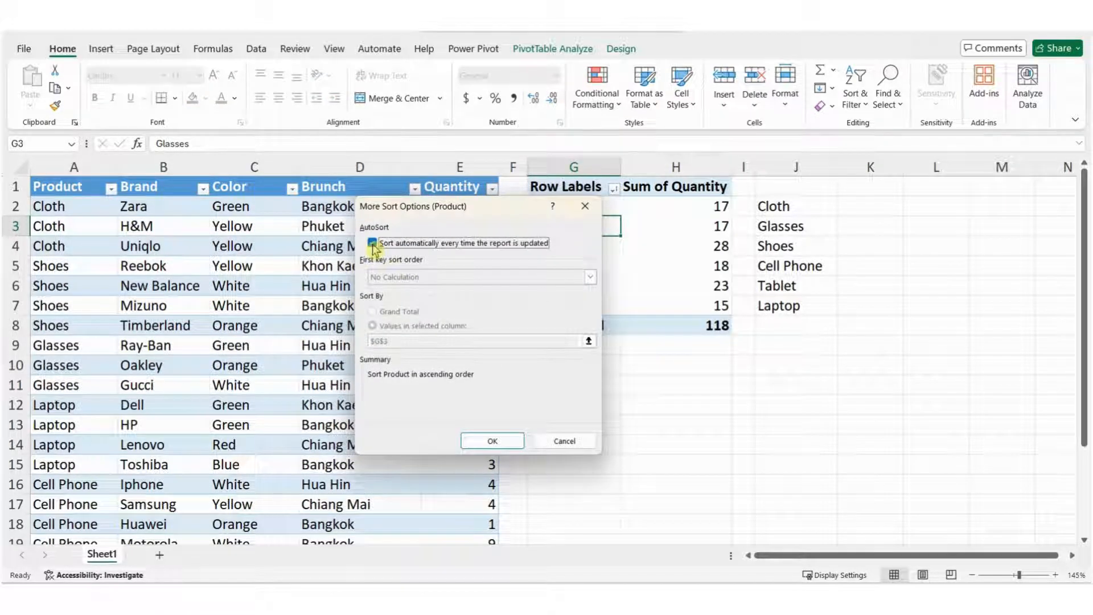
pyautogui.click(373, 243)
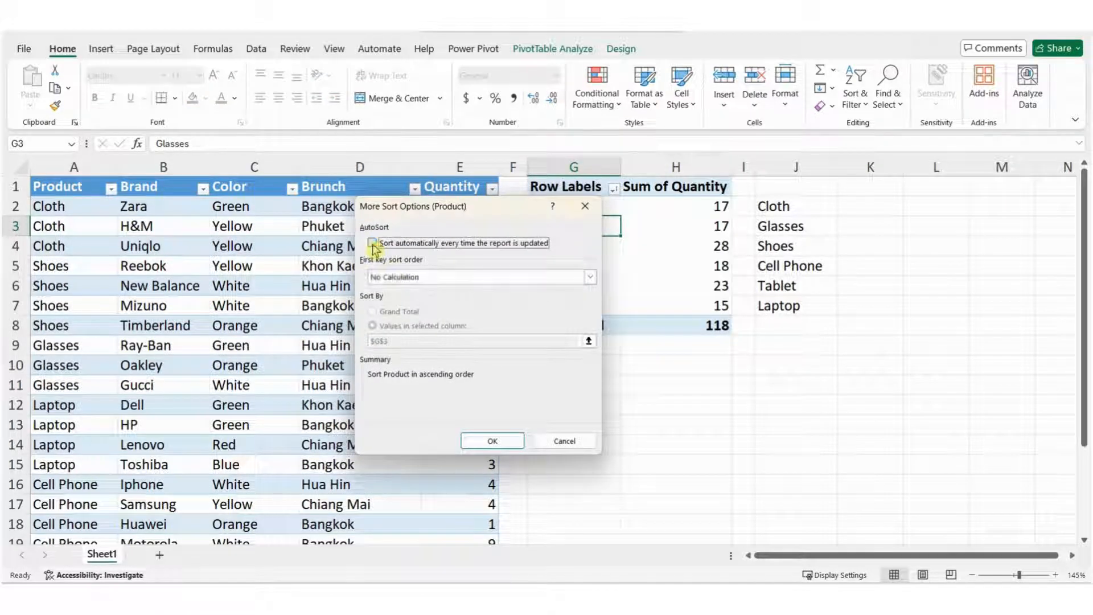
pyautogui.click(490, 441)
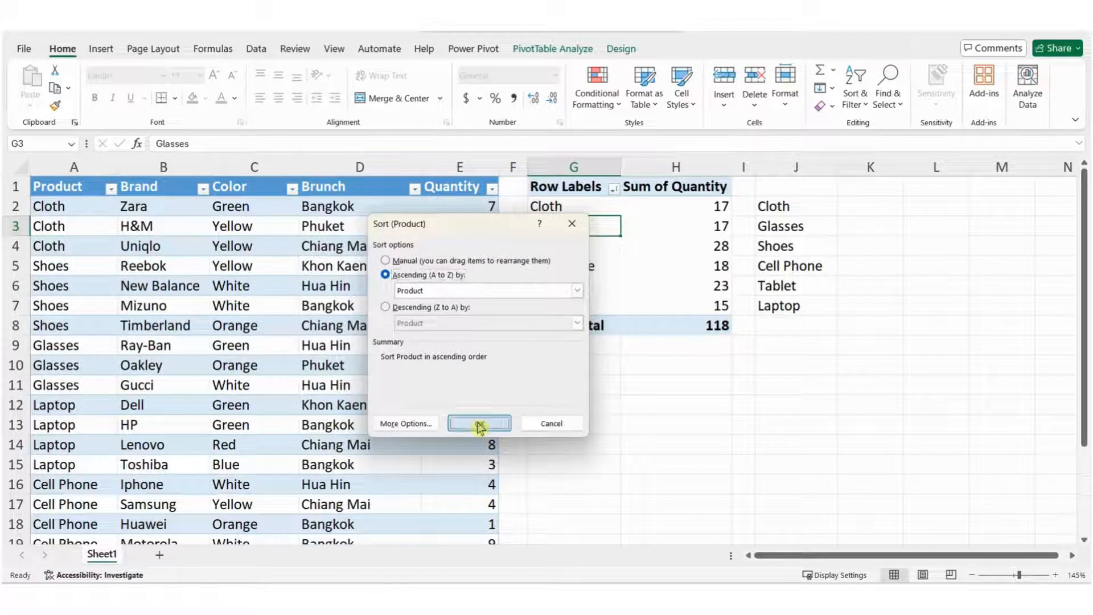
pyautogui.click(480, 424)
pyautogui.click(631, 425)
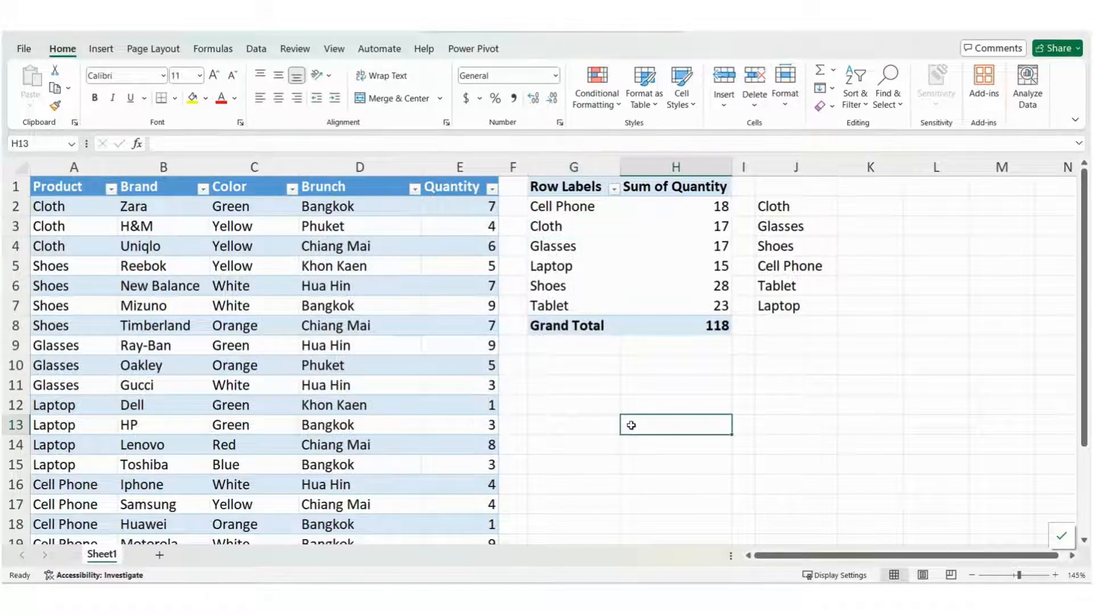